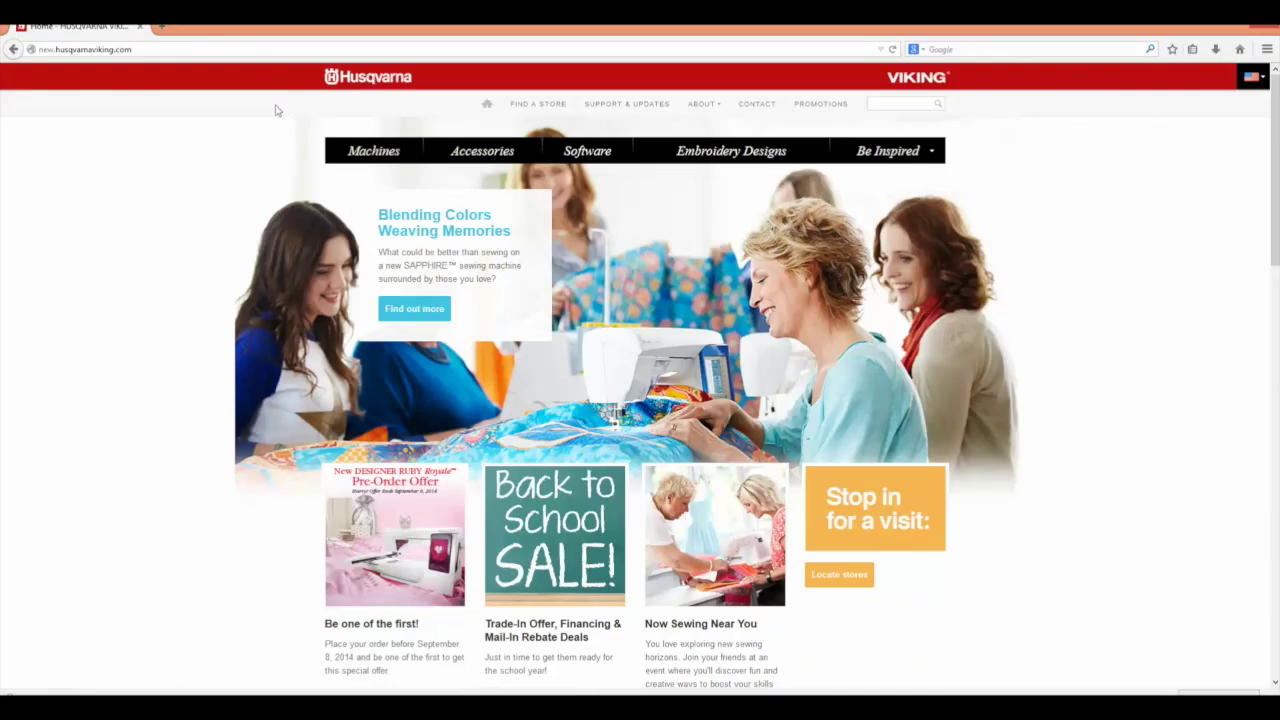
Go to the SUPPORT & UPDATES section of the Husqvarna Viking site.
left_click(622, 106)
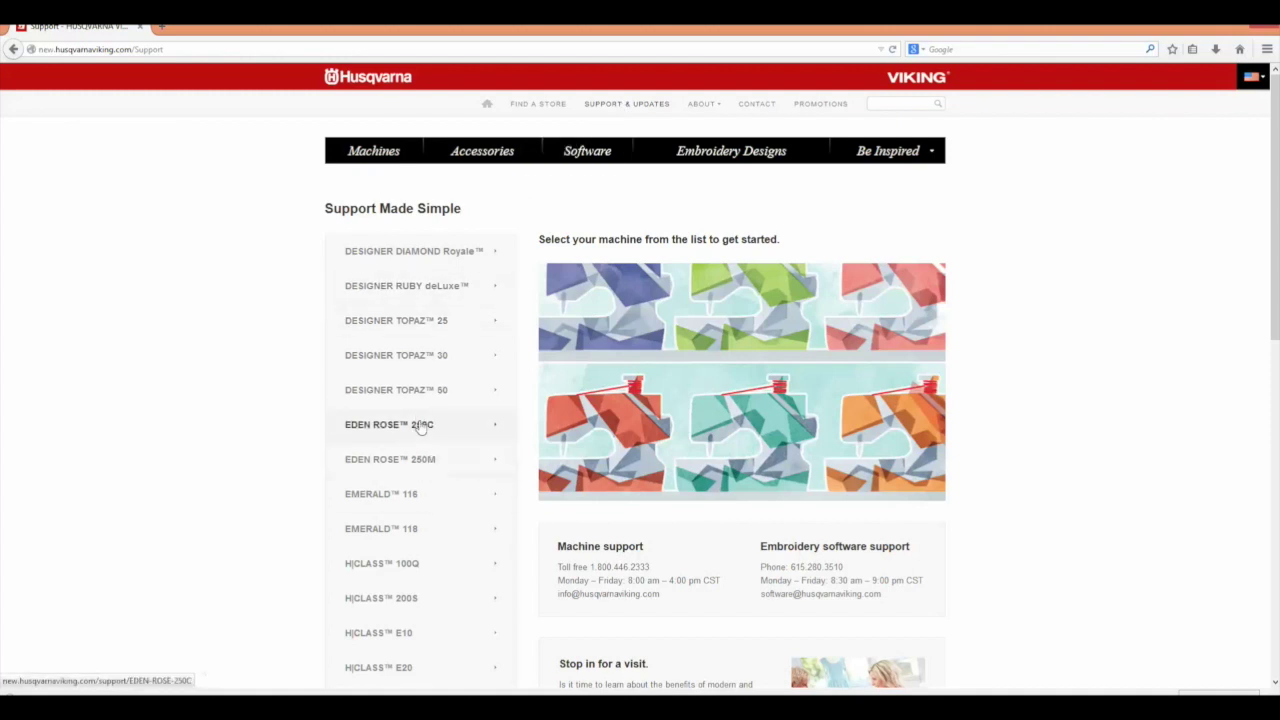
Pick DESIGNER TOPAZ 30 from the machine list to open its support page.
scroll(420, 426, "down", 3)
scroll(418, 423, "down", 4)
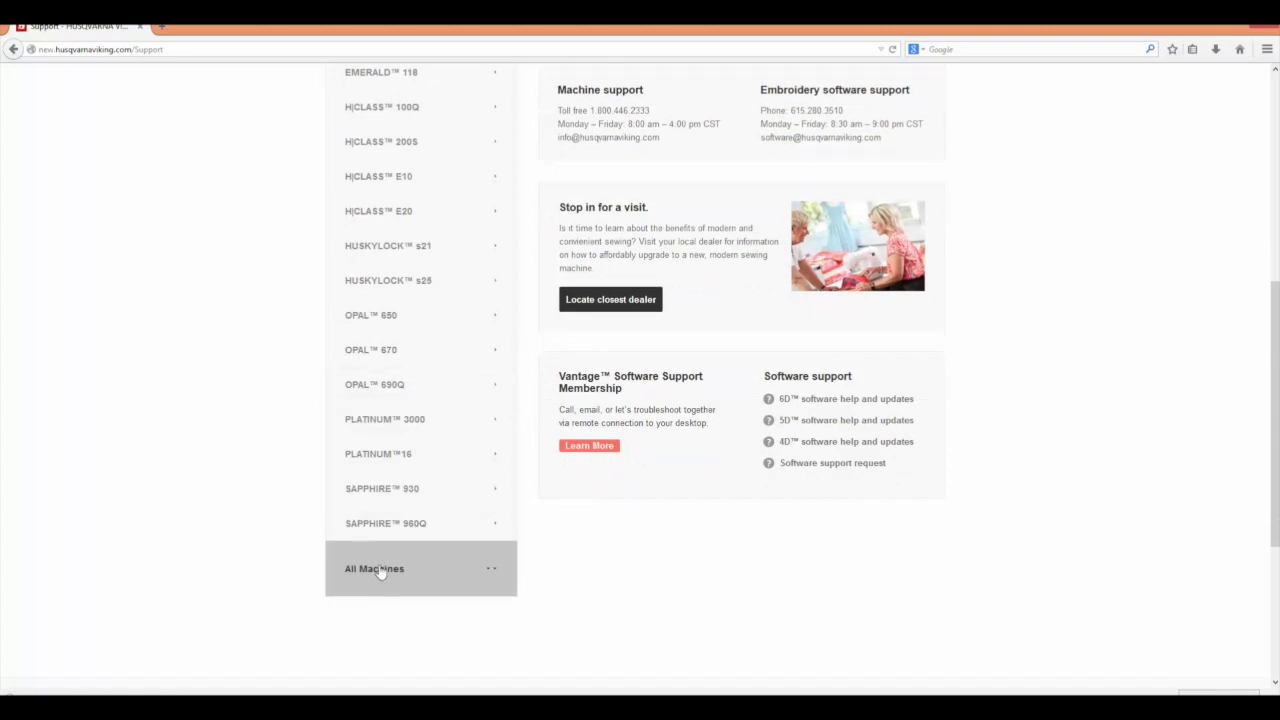
scroll(381, 570, "up", 6)
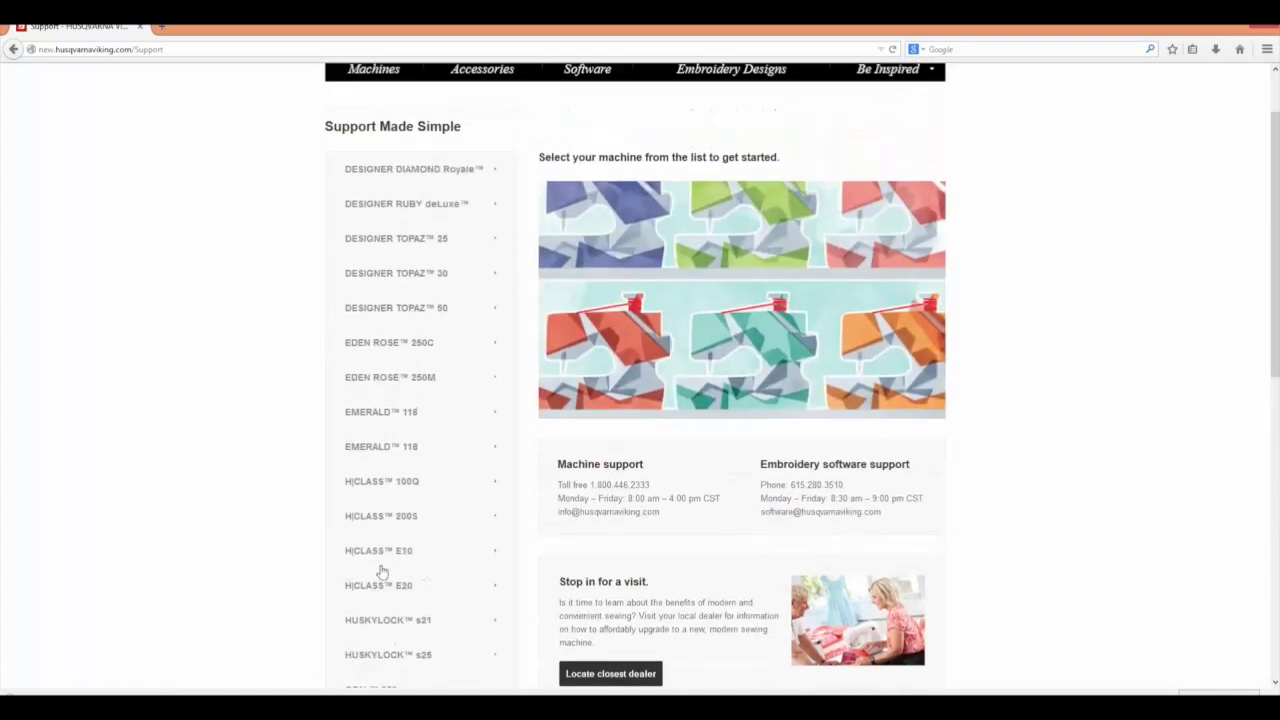
left_click(401, 283)
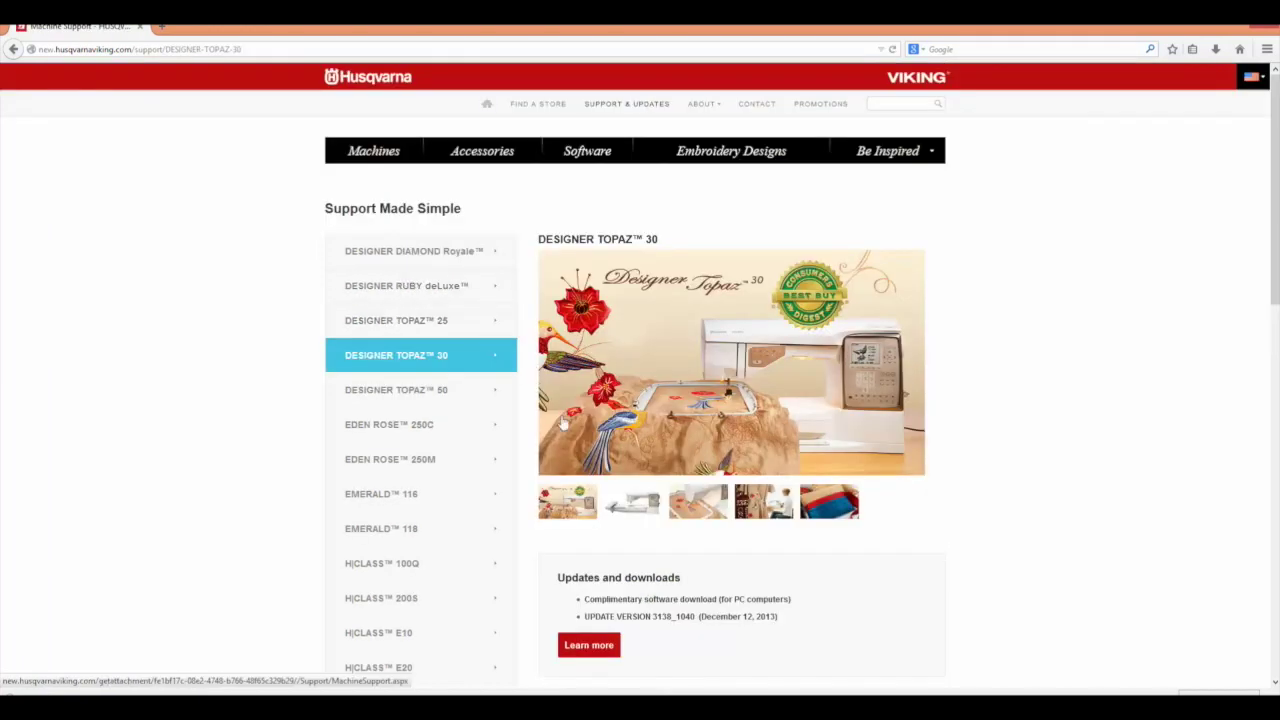
scroll(578, 468, "down", 1)
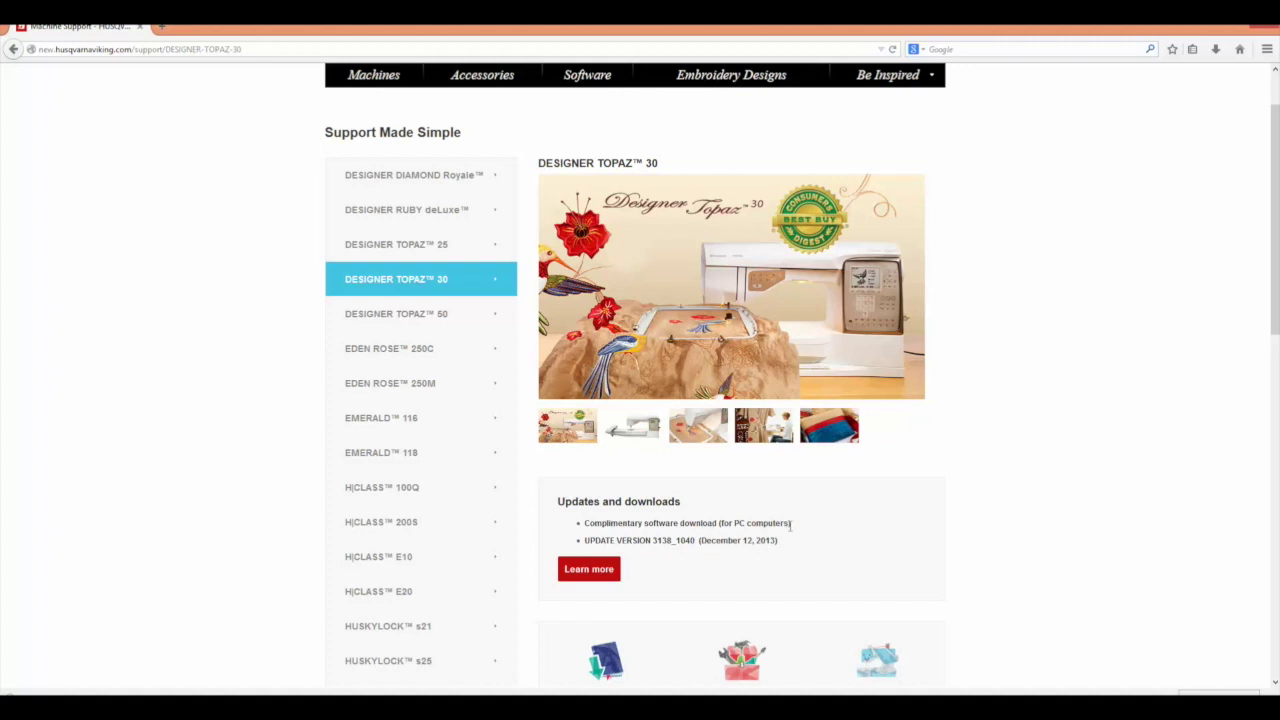
Read the DESIGNER TOPAZ 30 updates and downloads notes and follow the download page link.
left_click(590, 572)
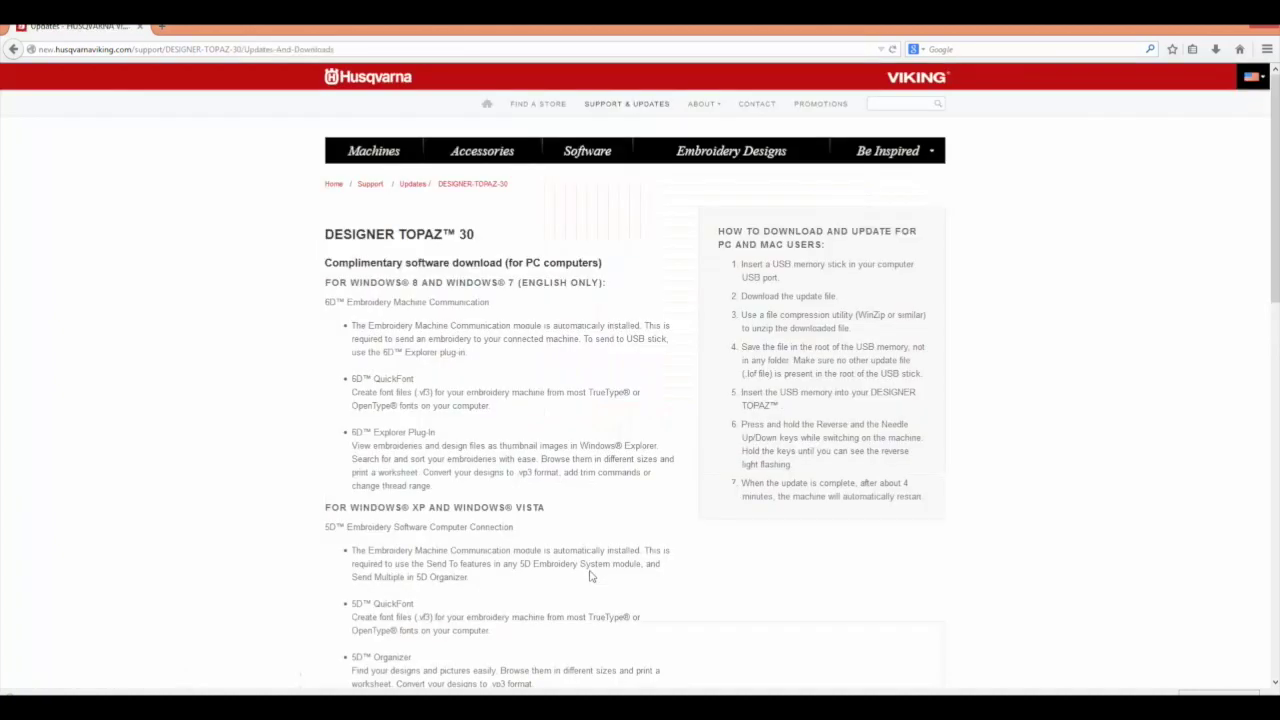
scroll(590, 576, "down", 3)
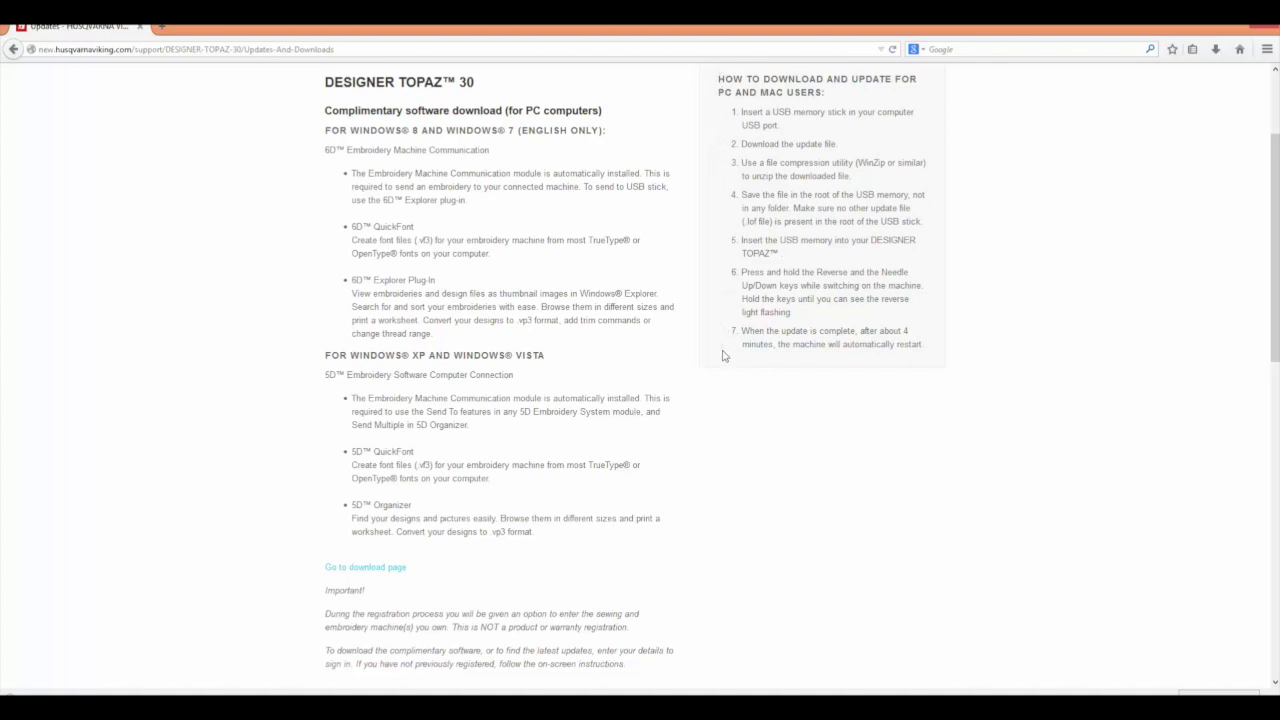
left_click(380, 568)
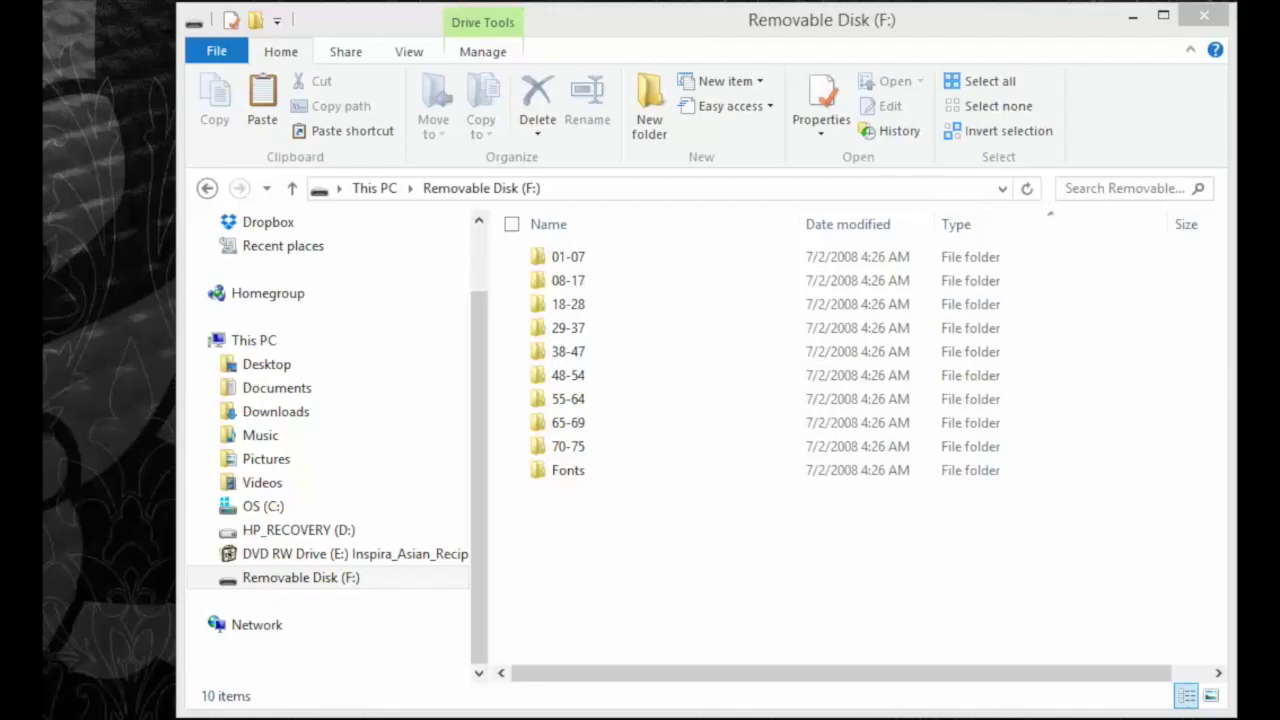
On DVD RW Drive (E:), open Embroidery Designs > VP3 and select all twelve VP3 files.
left_click(310, 582)
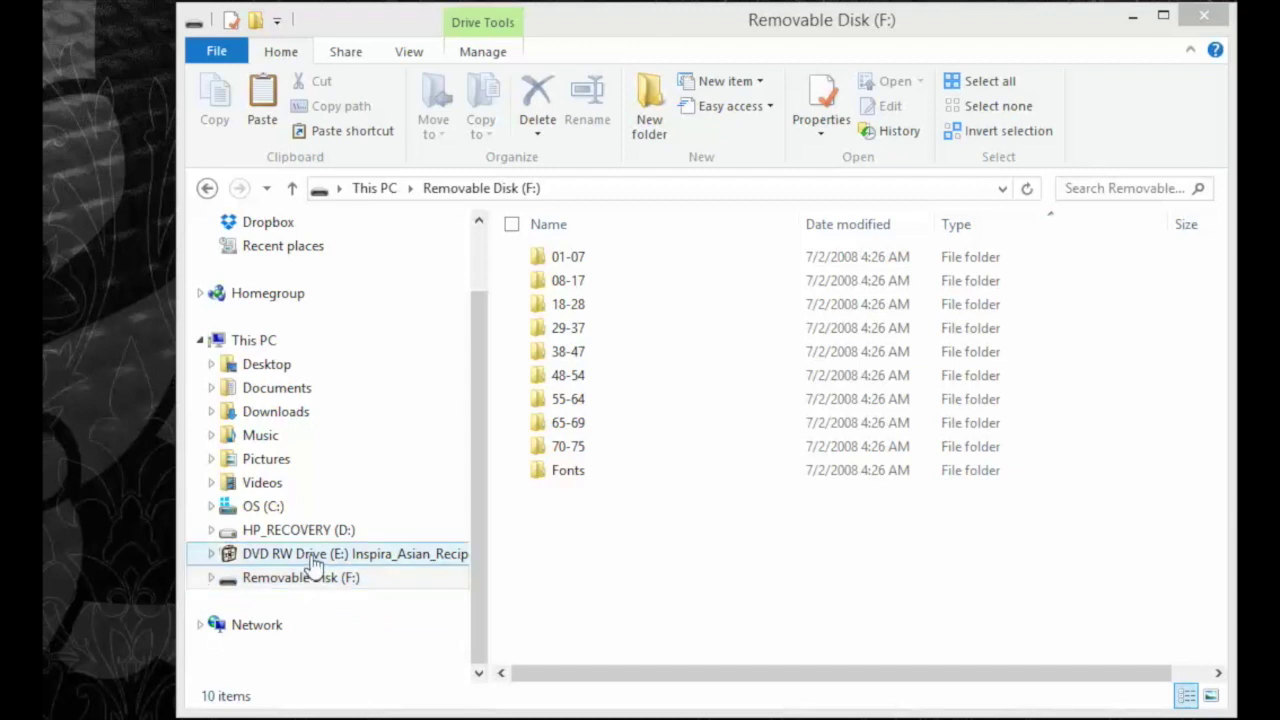
left_click(300, 554)
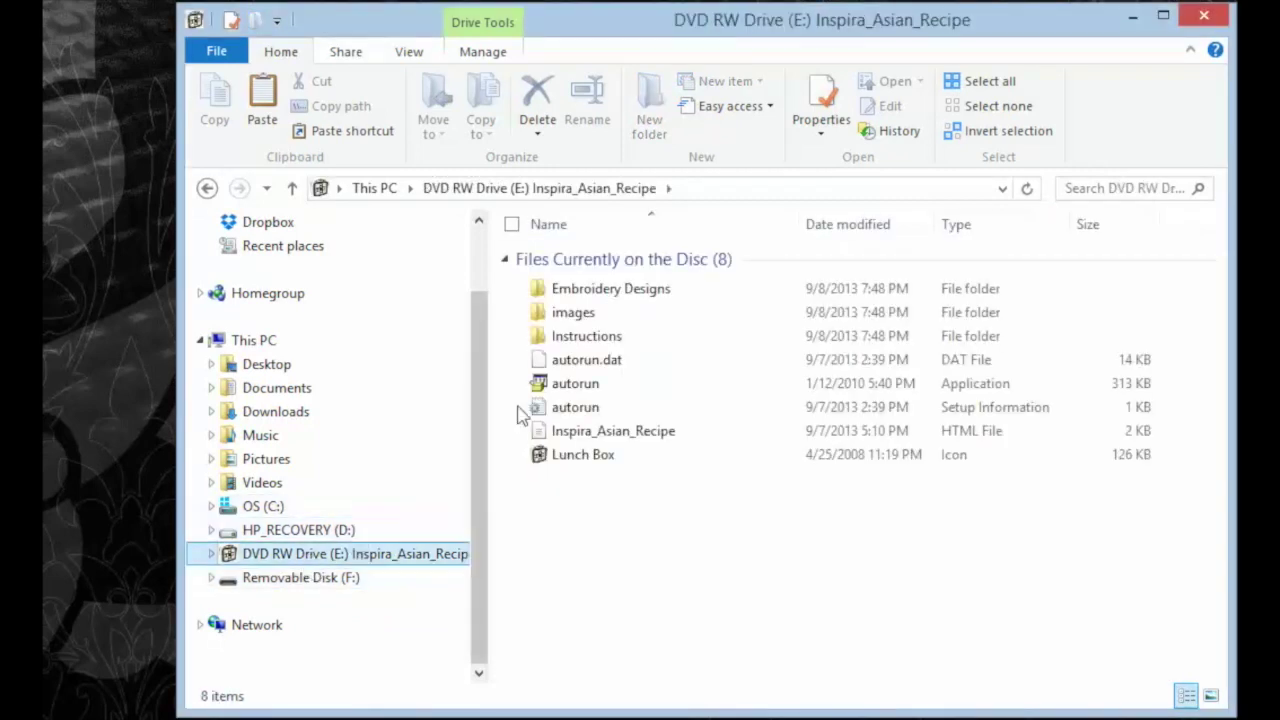
double_click(591, 290)
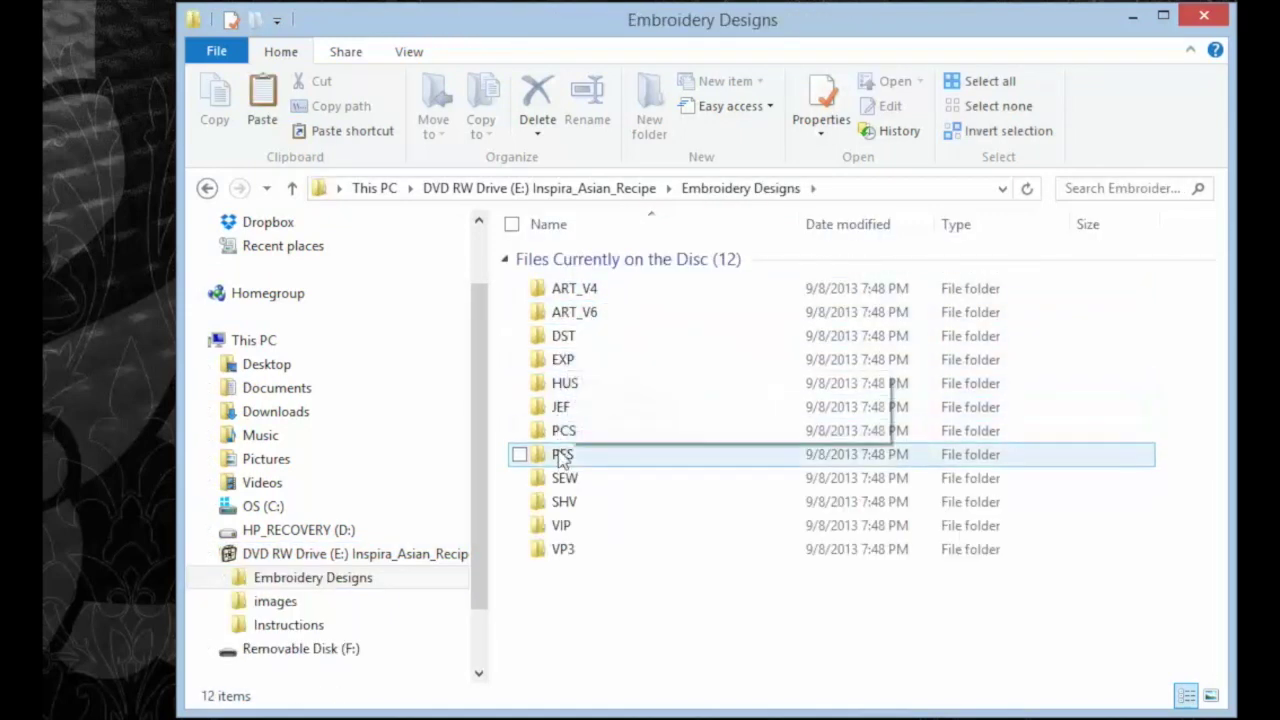
double_click(567, 553)
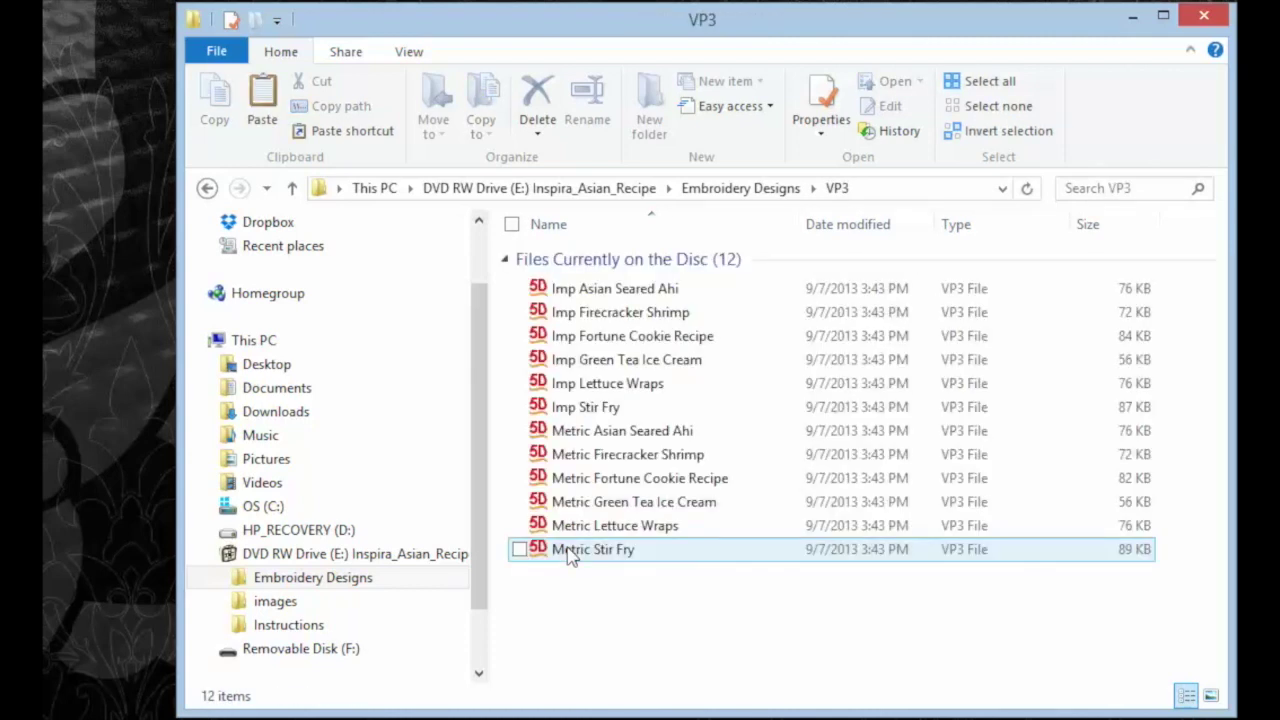
left_click(976, 85)
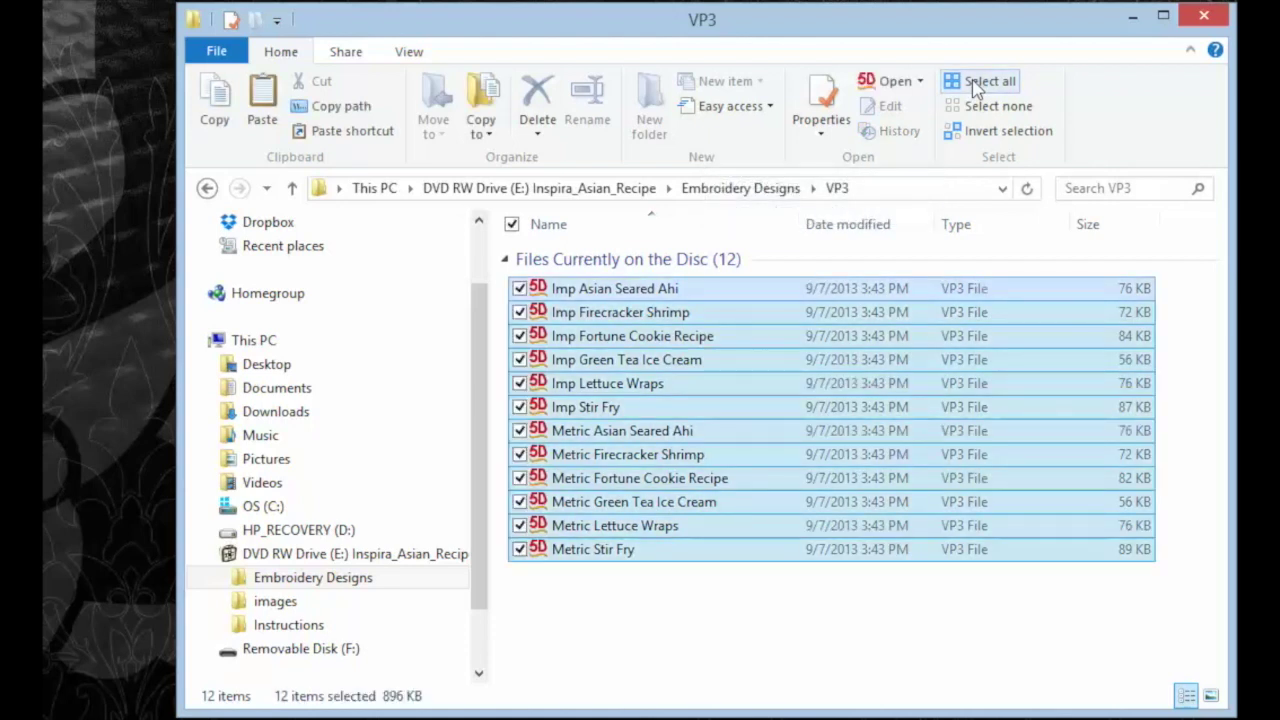
Copy the twelve selected VP3 design files and move over to Removable Disk (F:).
right_click(765, 293)
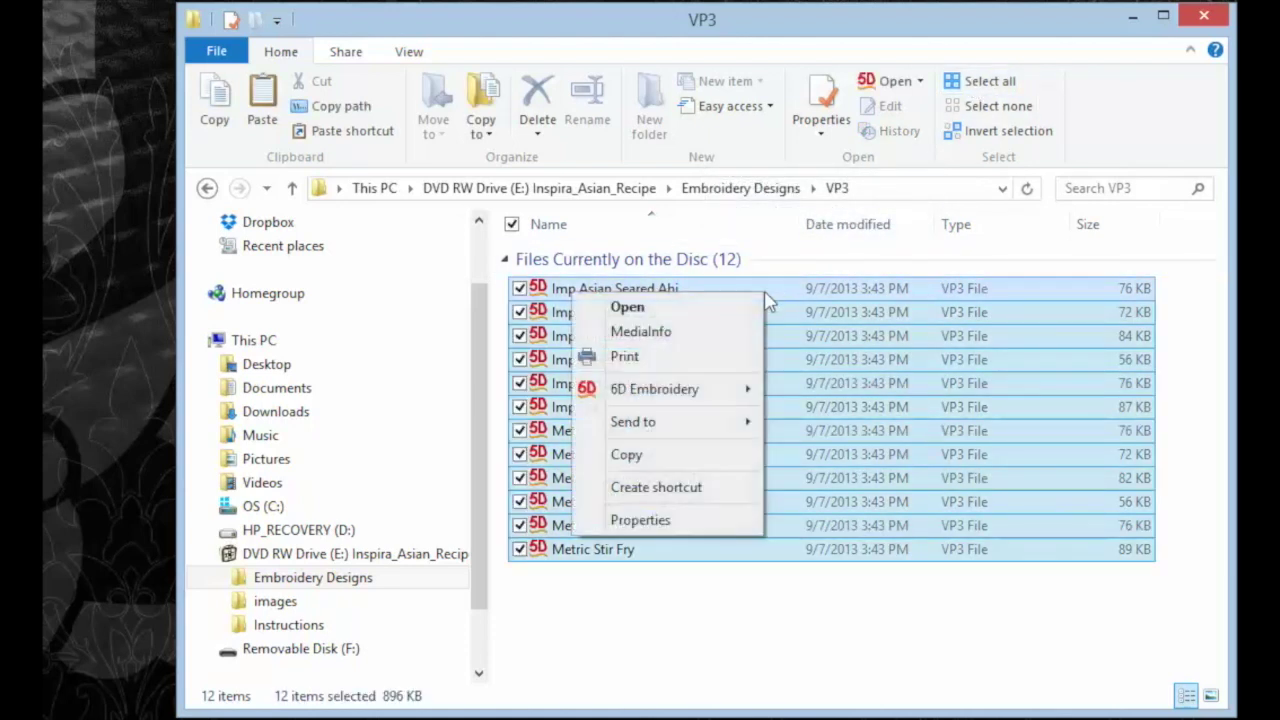
left_click(703, 456)
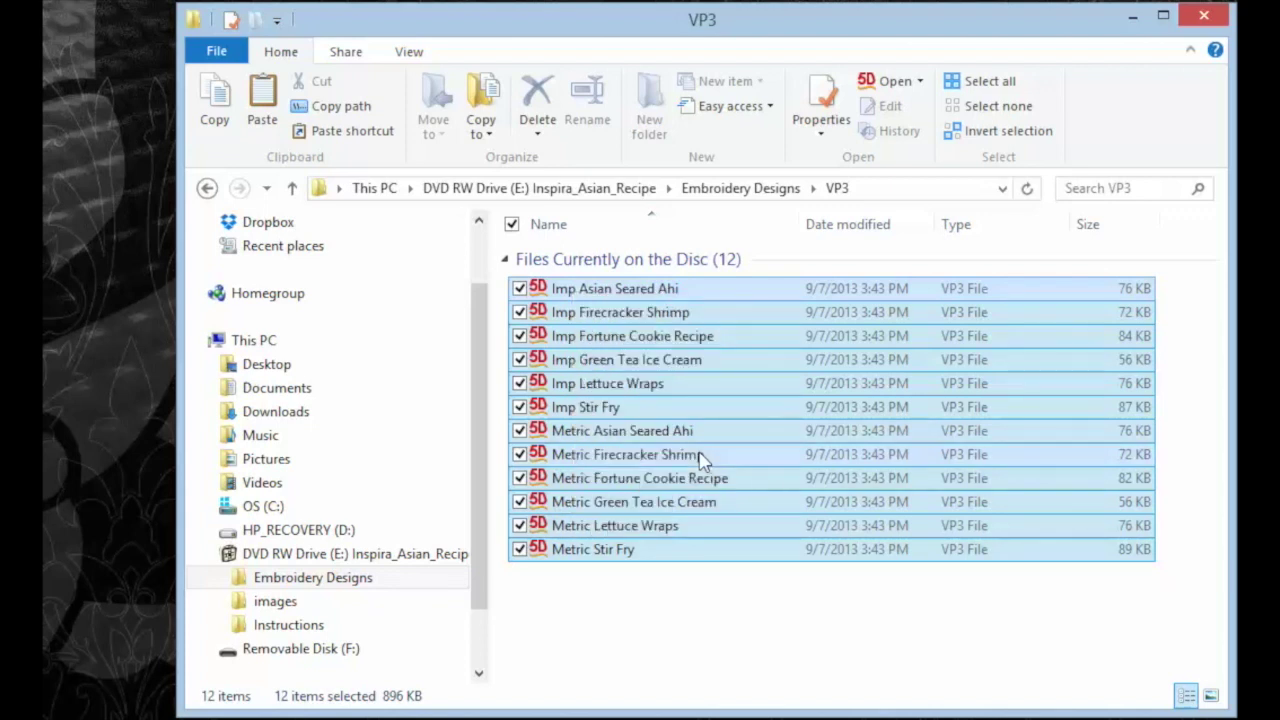
left_click(322, 650)
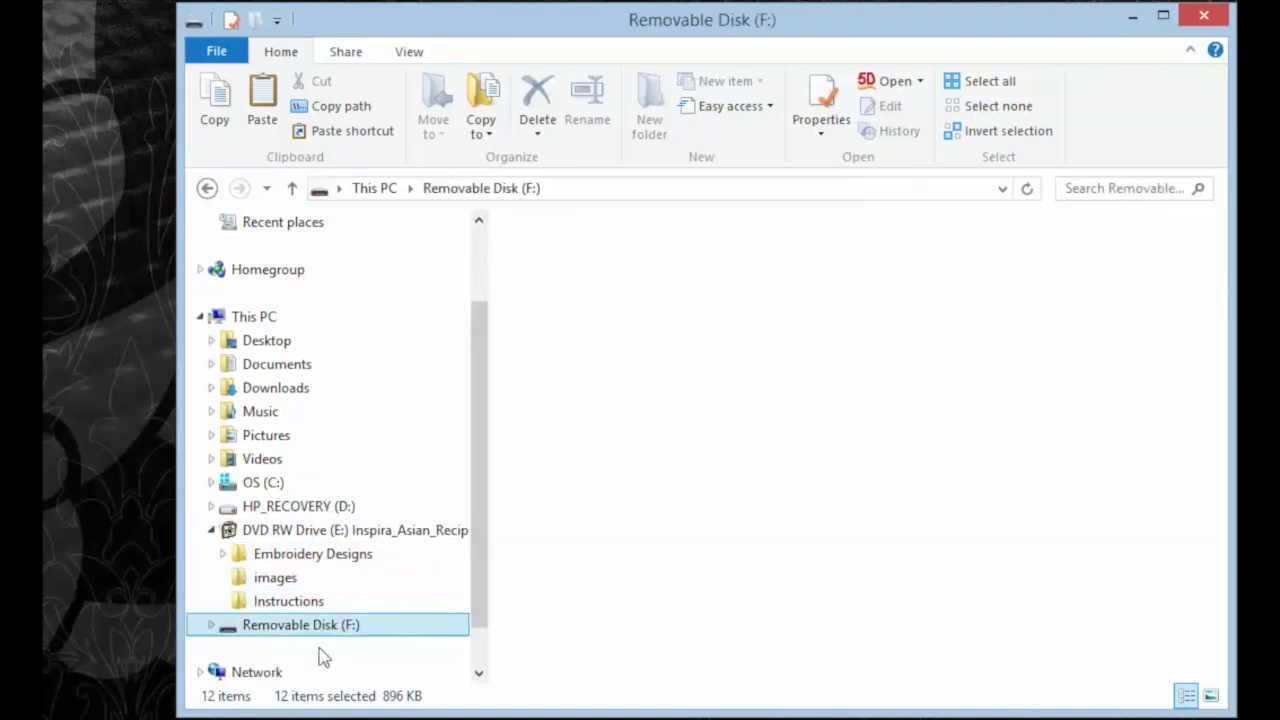
Create a new folder named 'Asian Recipes' on the F: drive and open it.
left_click(615, 532)
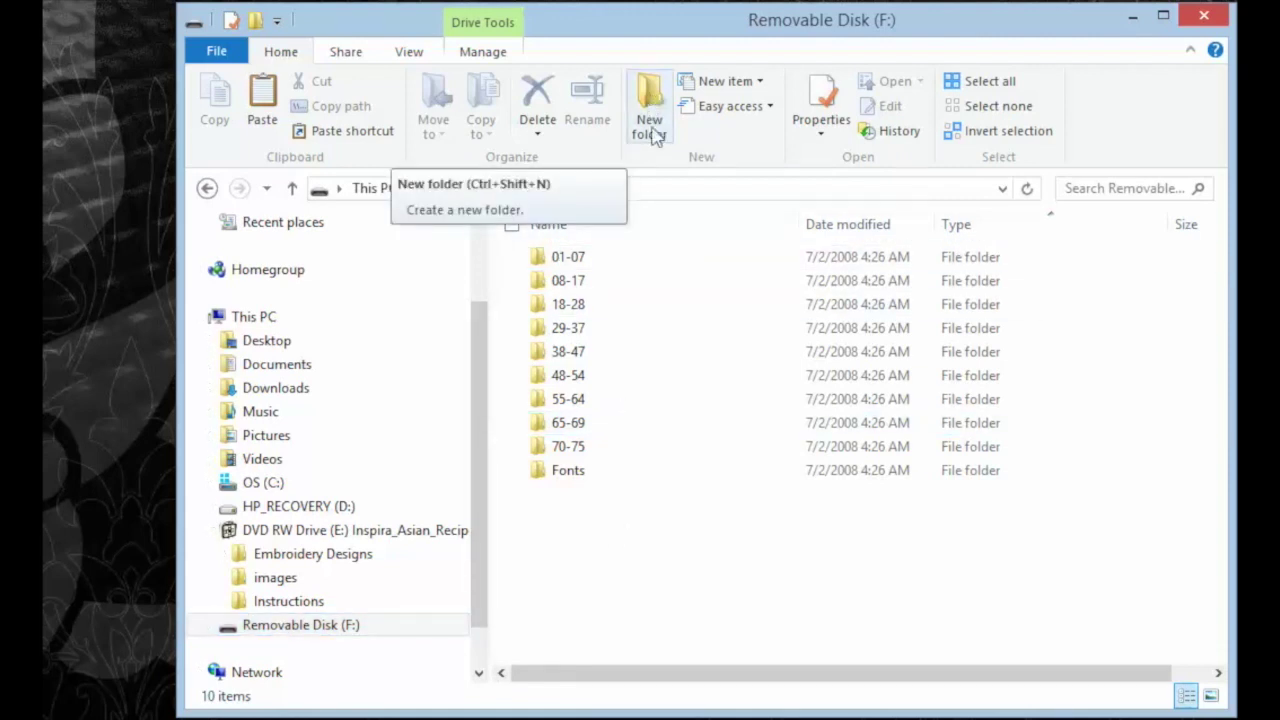
right_click(655, 244)
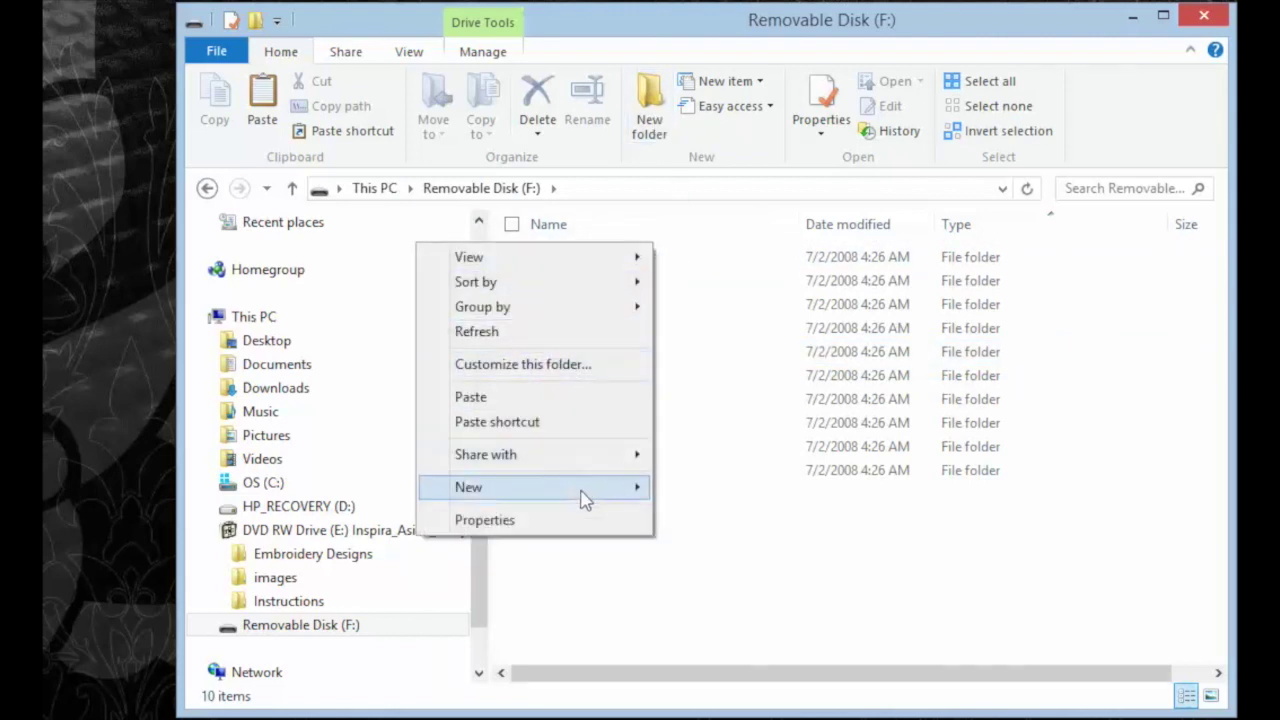
mouse_move(586, 500)
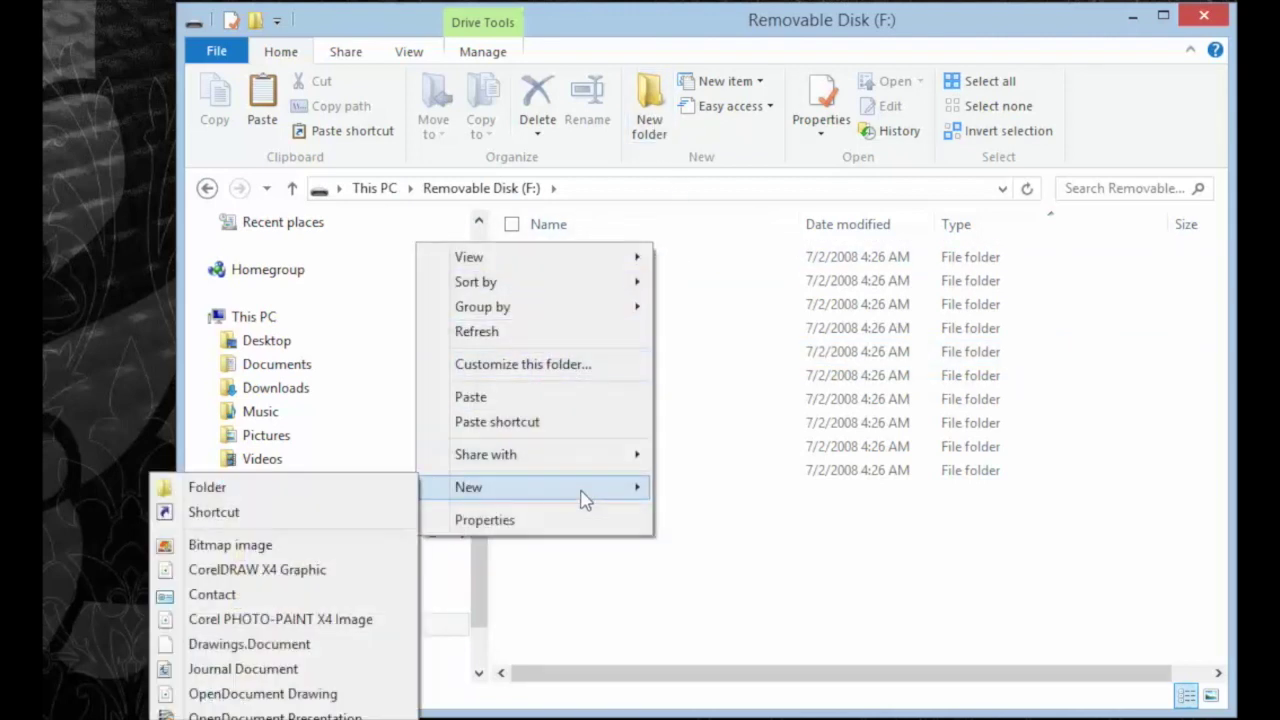
left_click(381, 495)
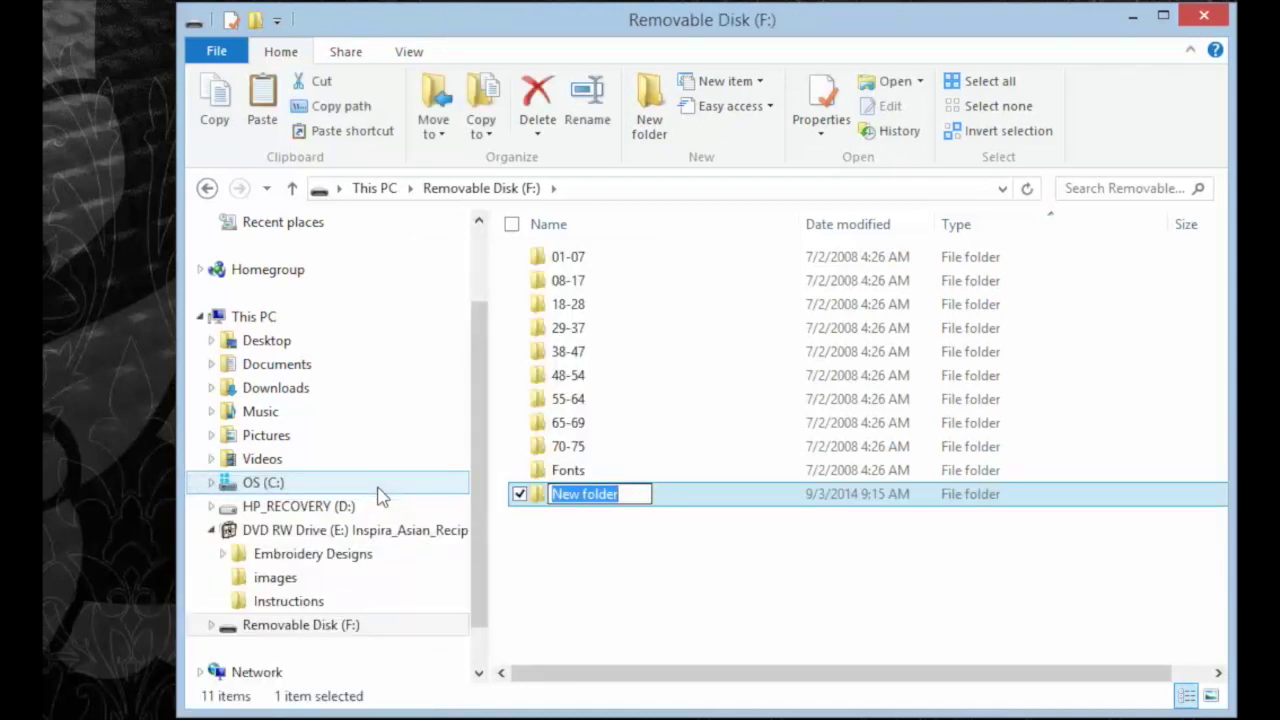
type("Asia")
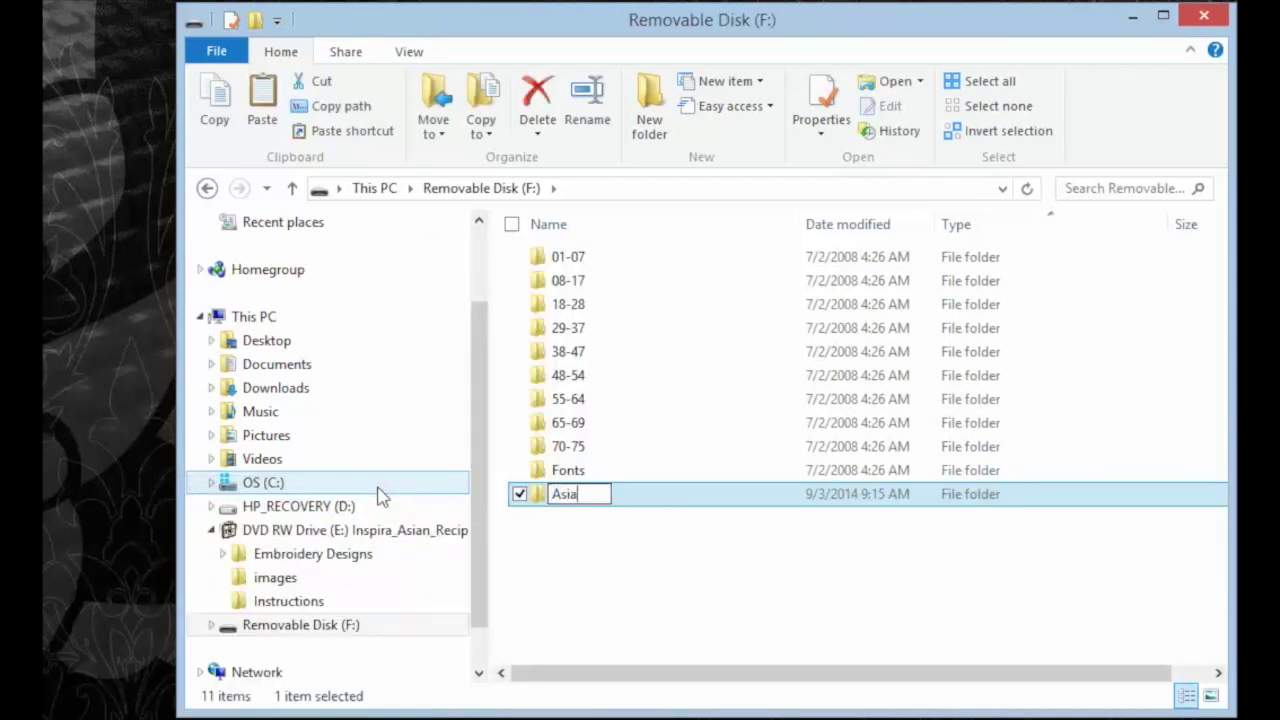
type("n Recip")
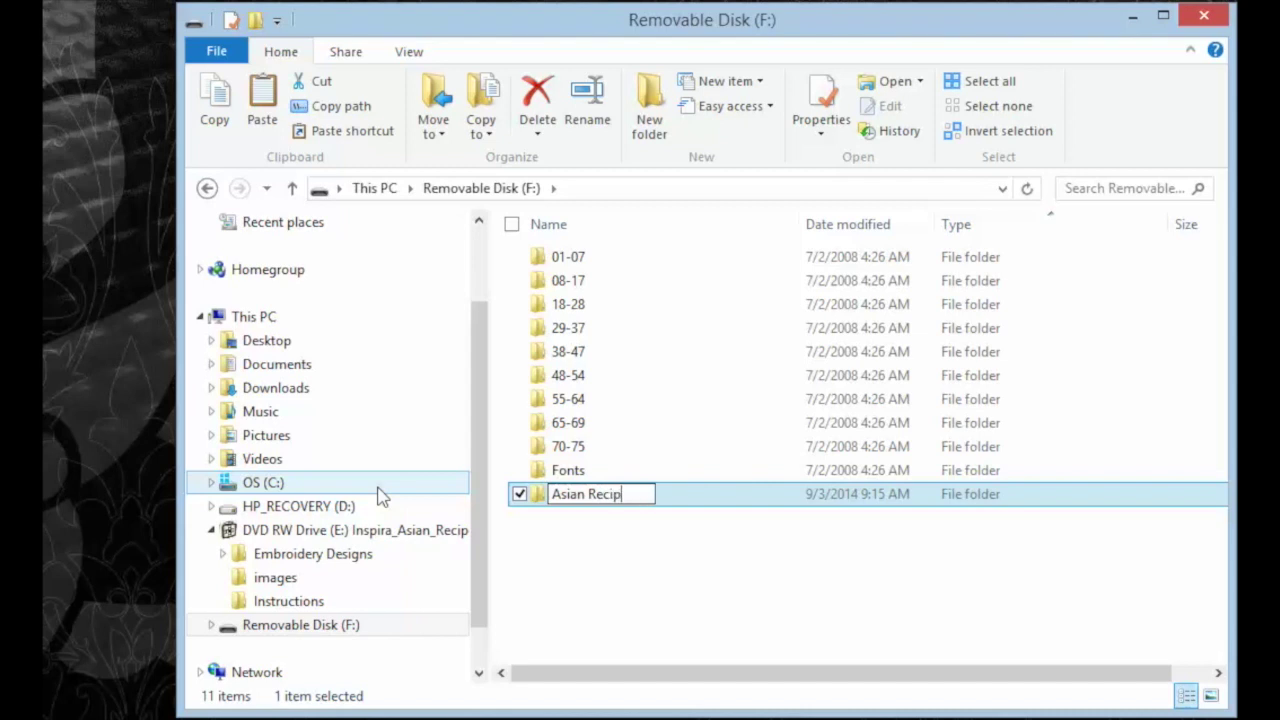
type("es")
key("Return")
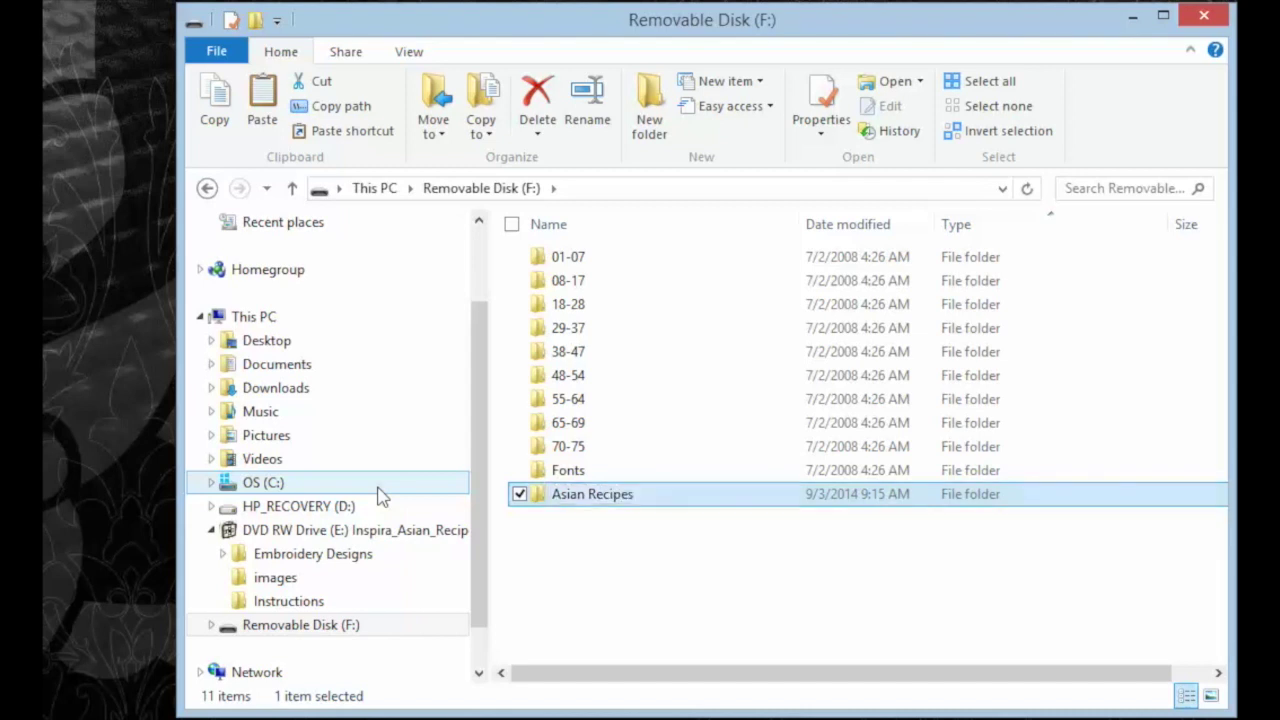
key("Return")
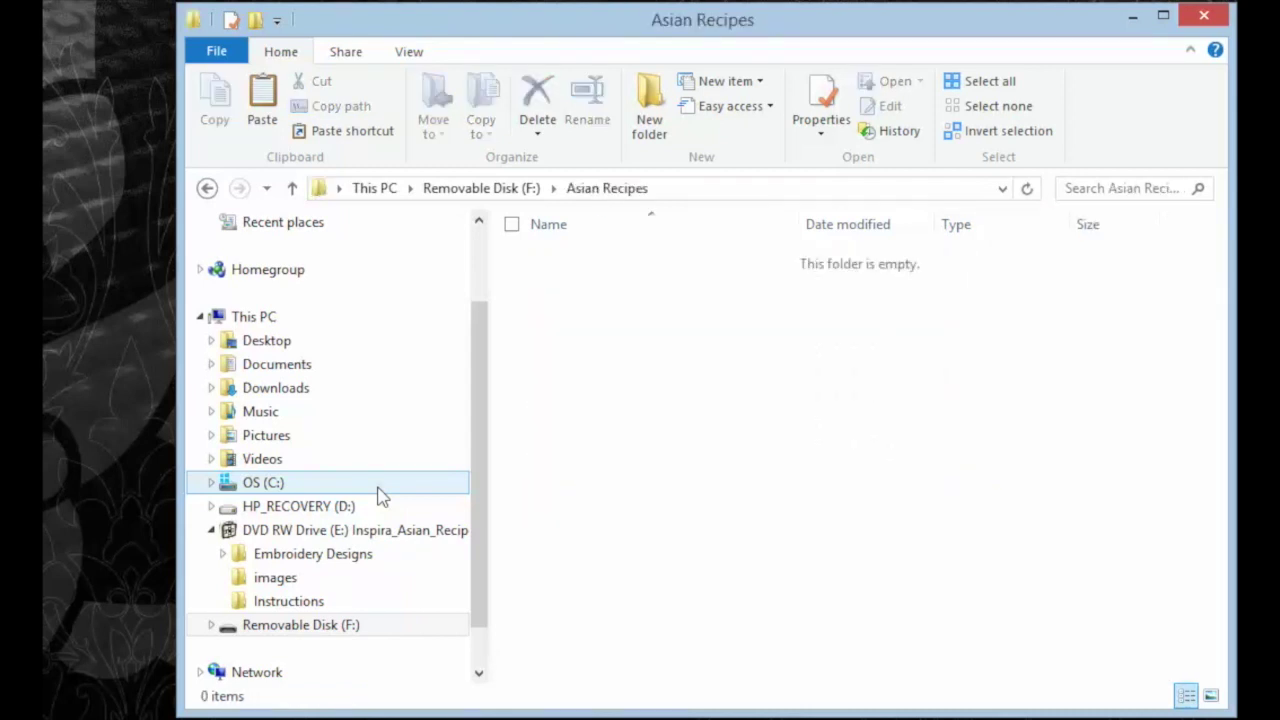
Paste the twelve VP3 design files into Asian Recipes, then go to DVD RW Drive (E:).
right_click(753, 365)
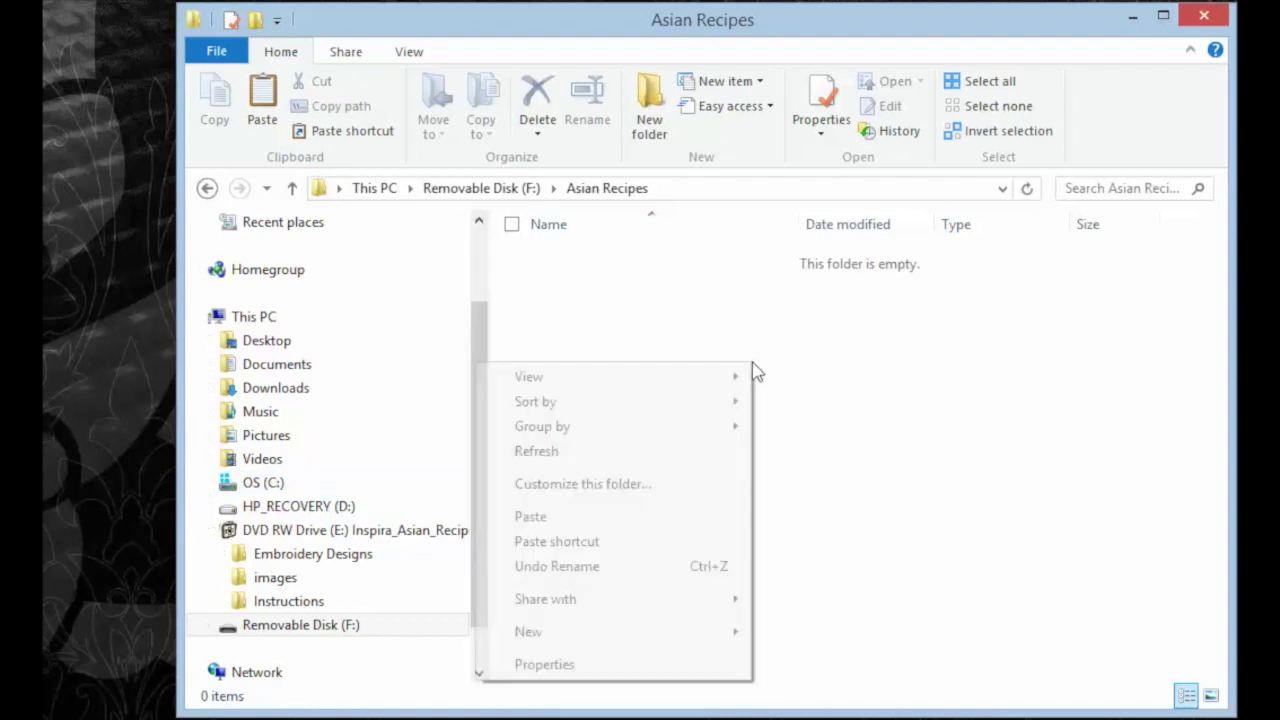
left_click(690, 521)
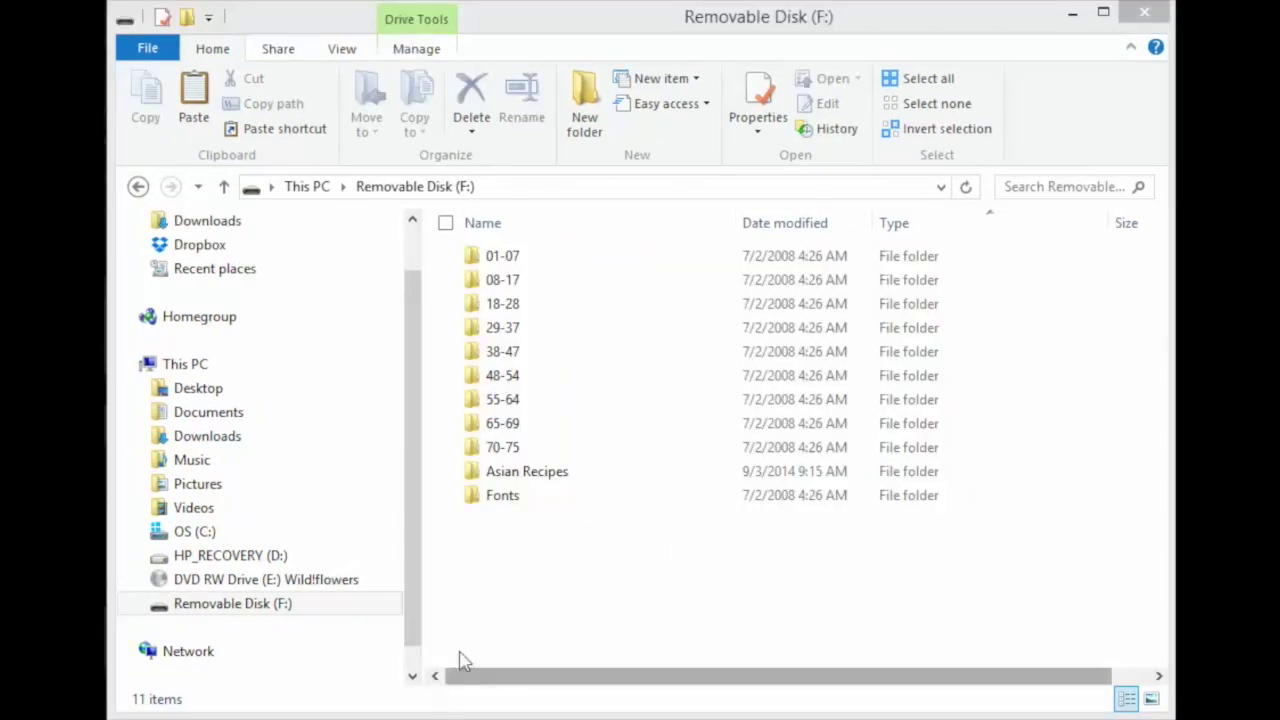
left_click(312, 589)
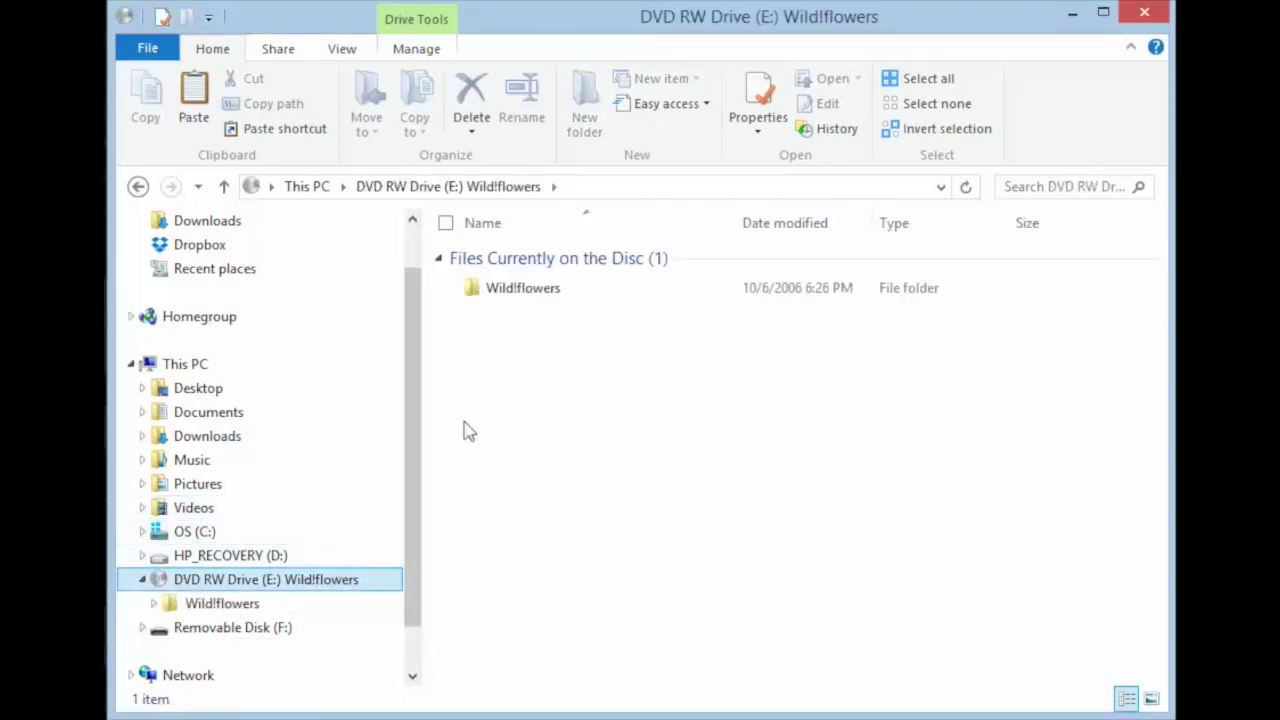
Open Wild!flowers > HUS on the DVD and select all 12 HUS design files.
double_click(520, 292)
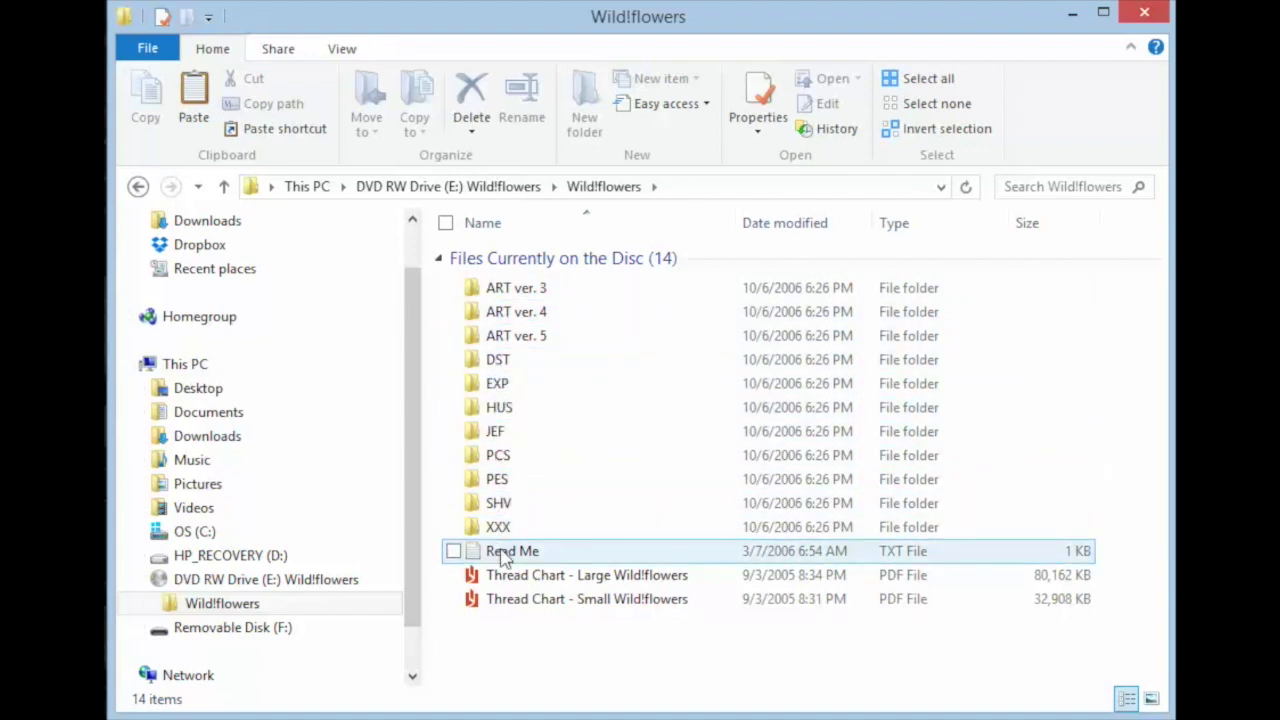
double_click(500, 410)
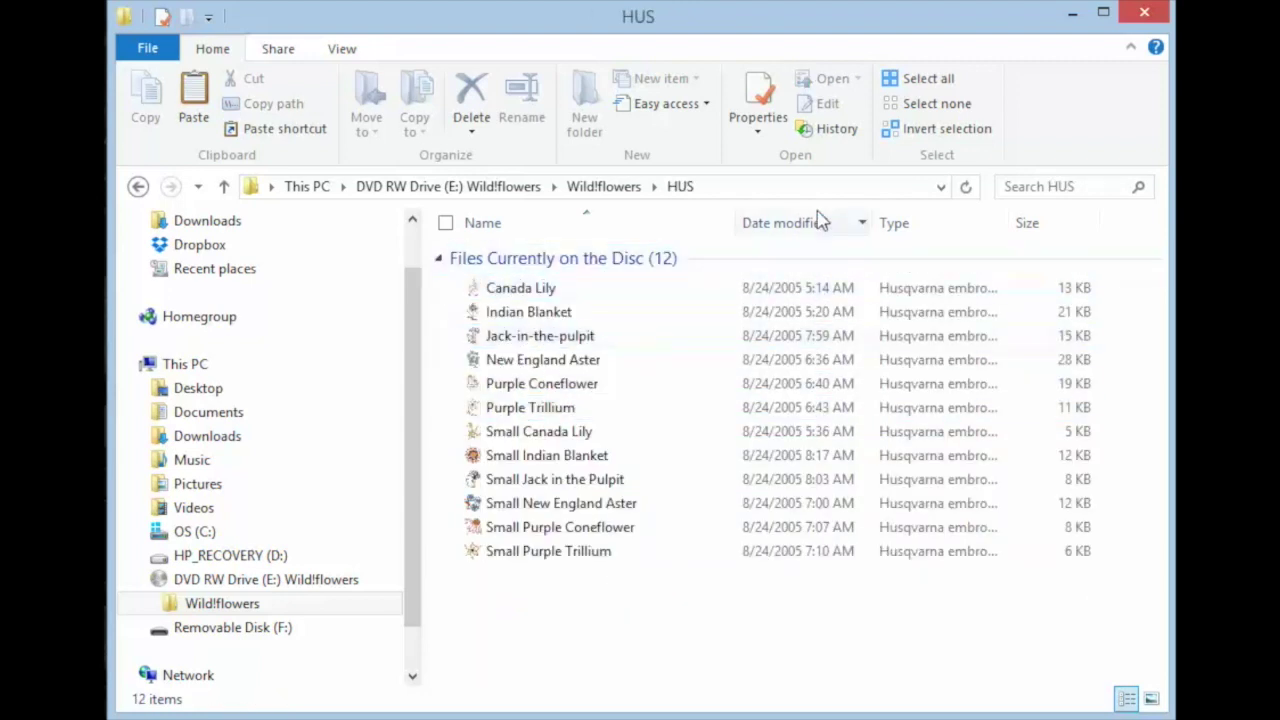
left_click(910, 80)
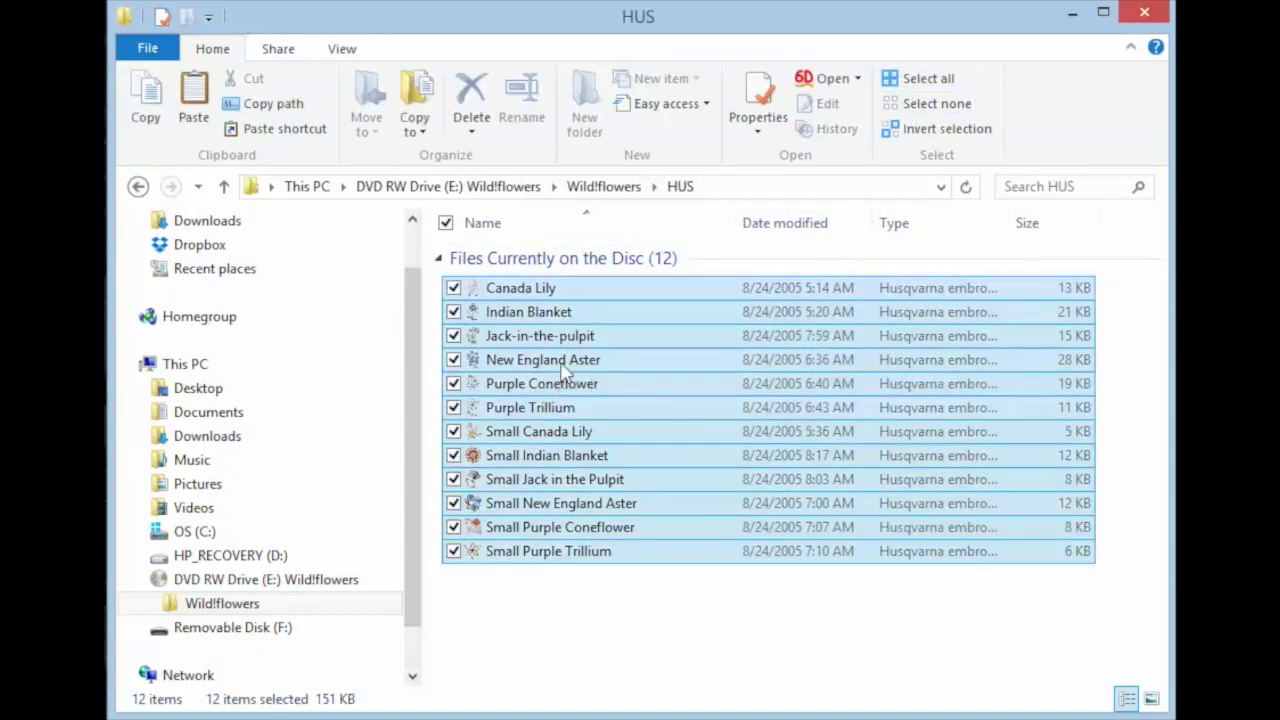
right_click(620, 312)
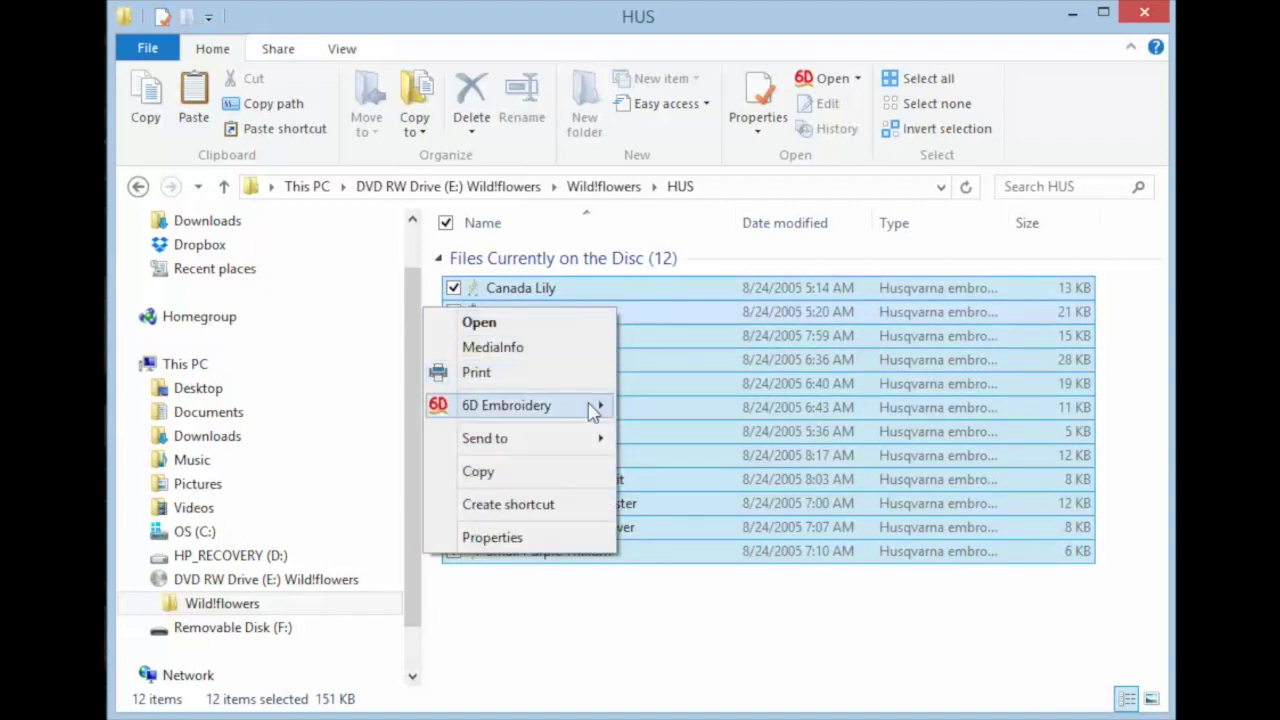
Start 6D Embroidery Convert on the 12 HUS files with .vp3 output and browse for an output folder.
mouse_move(591, 407)
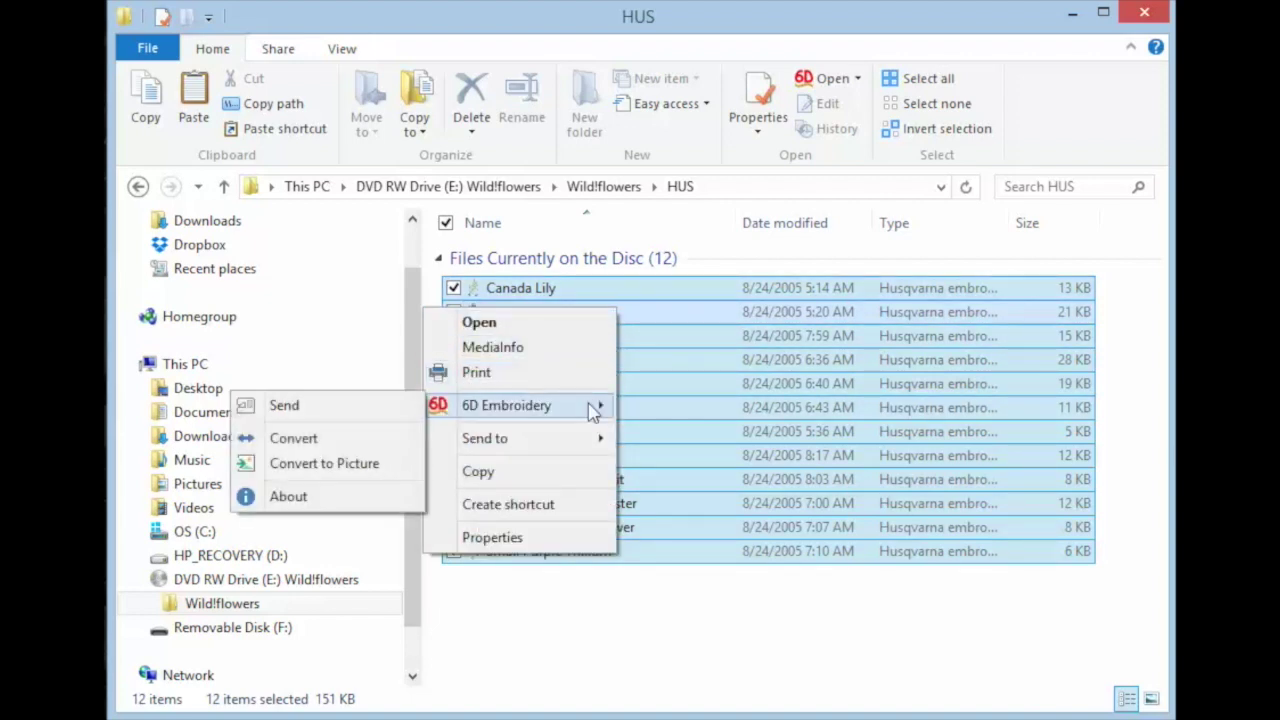
left_click(386, 442)
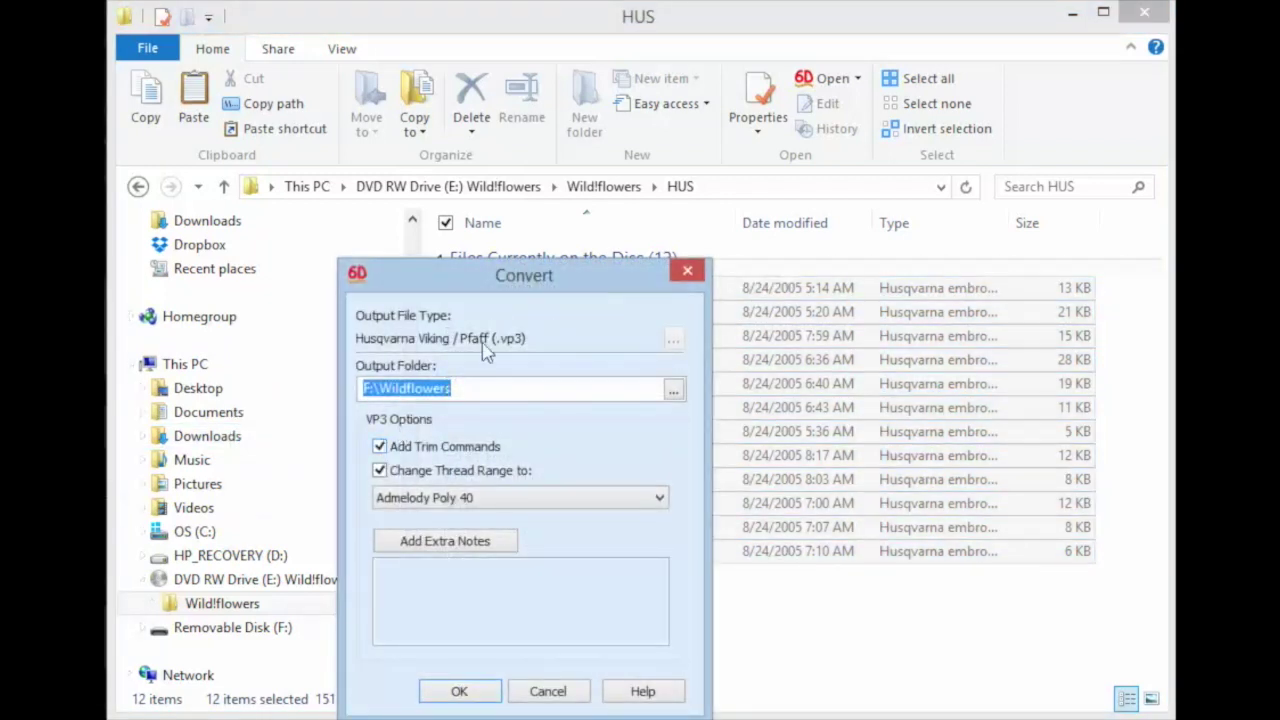
left_click_drag(530, 283, 543, 214)
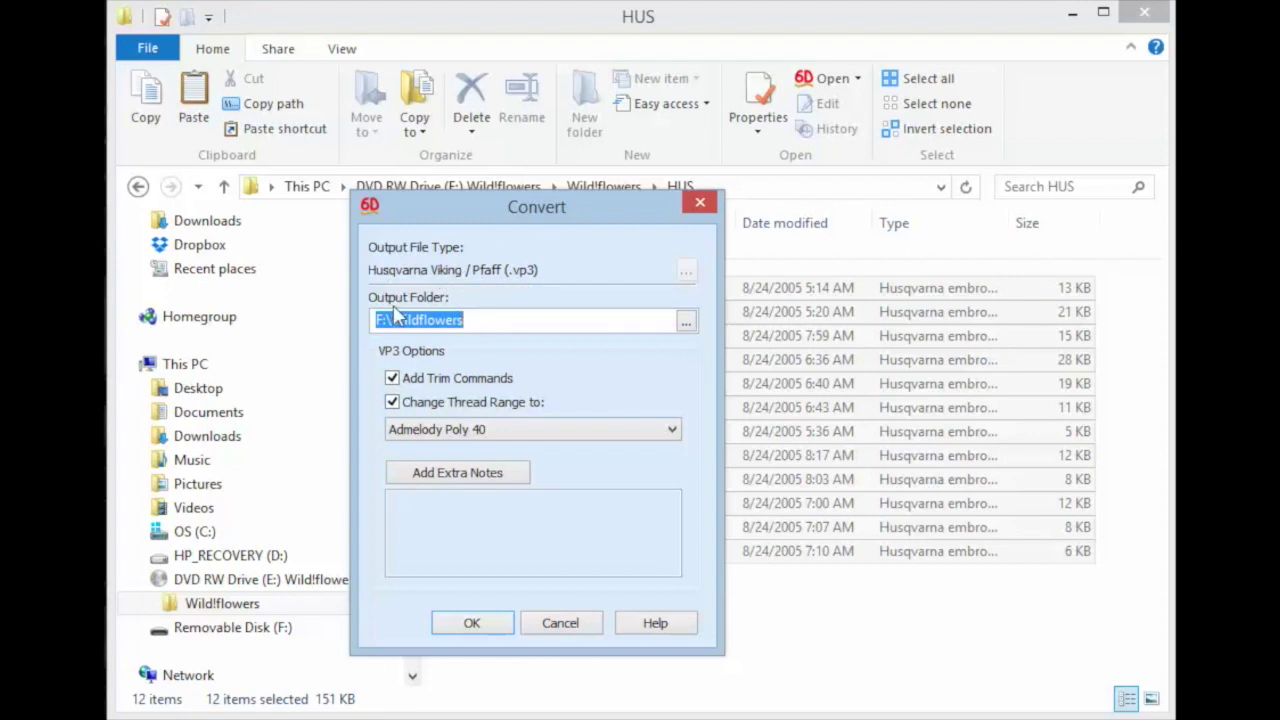
left_click(686, 321)
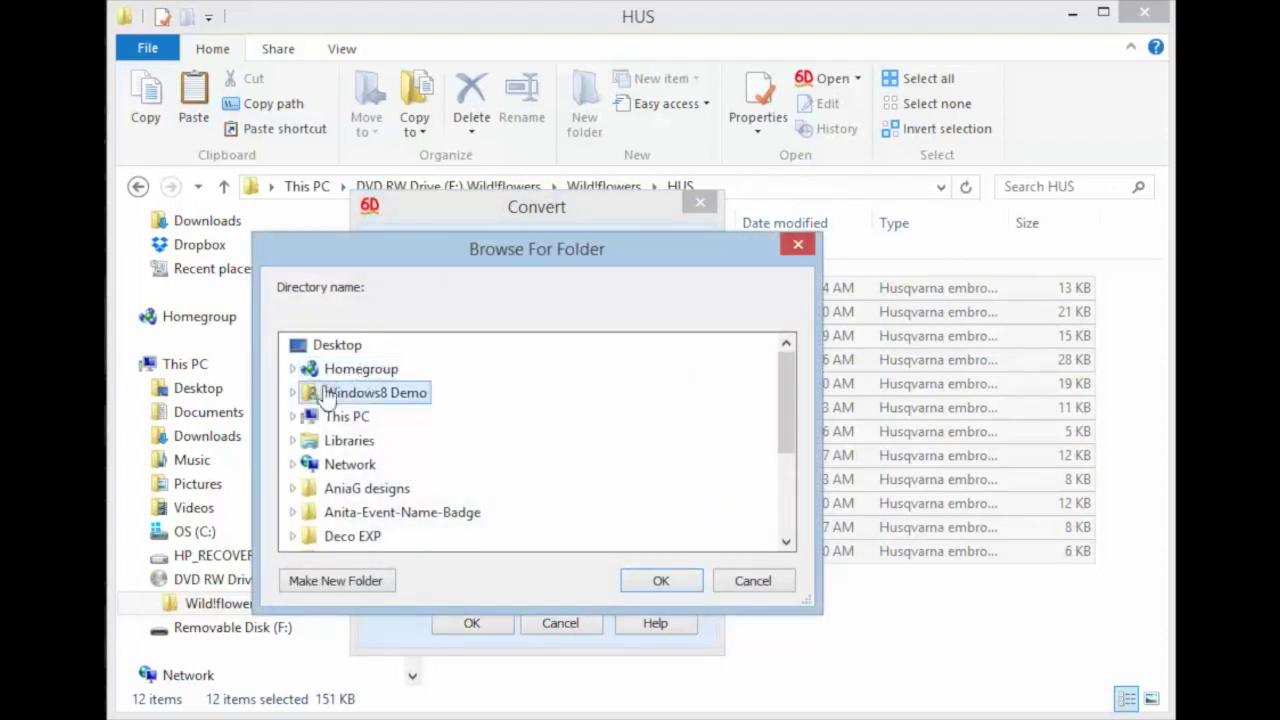
Make a new 'Wildflowers' folder on Removable Disk (F:) and confirm it as the output folder.
left_click(293, 417)
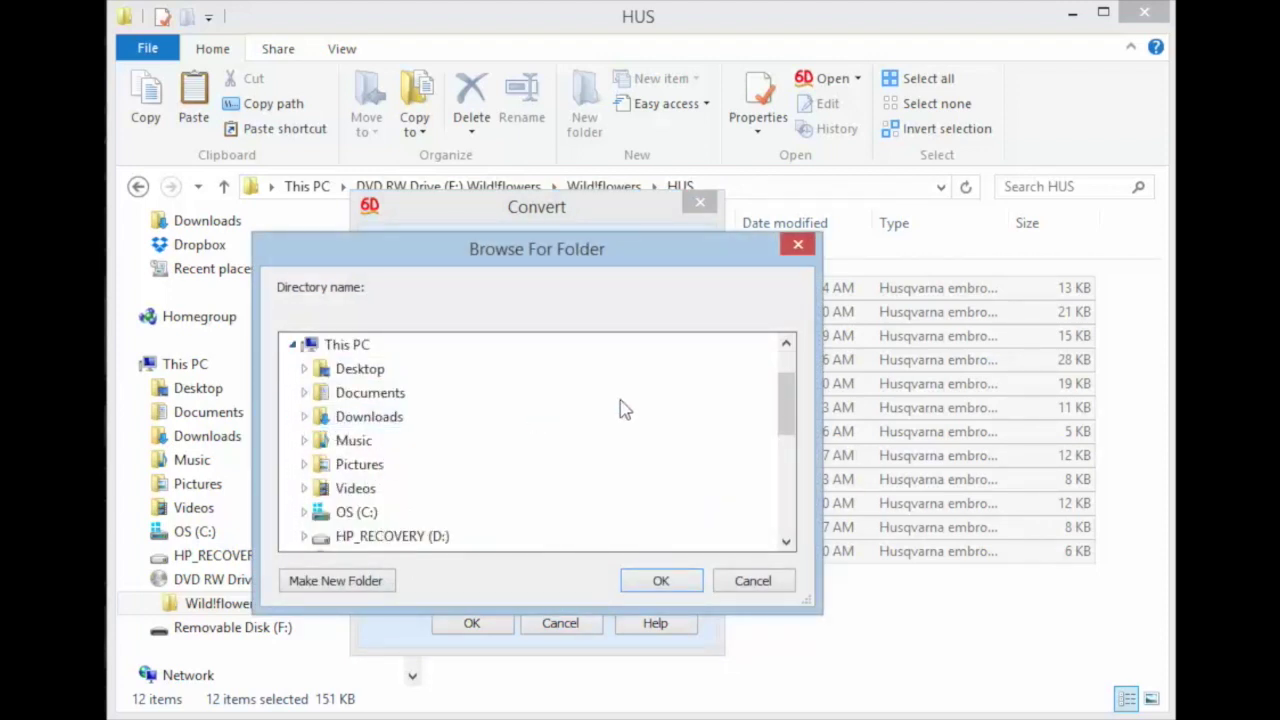
left_click_drag(786, 394, 785, 440)
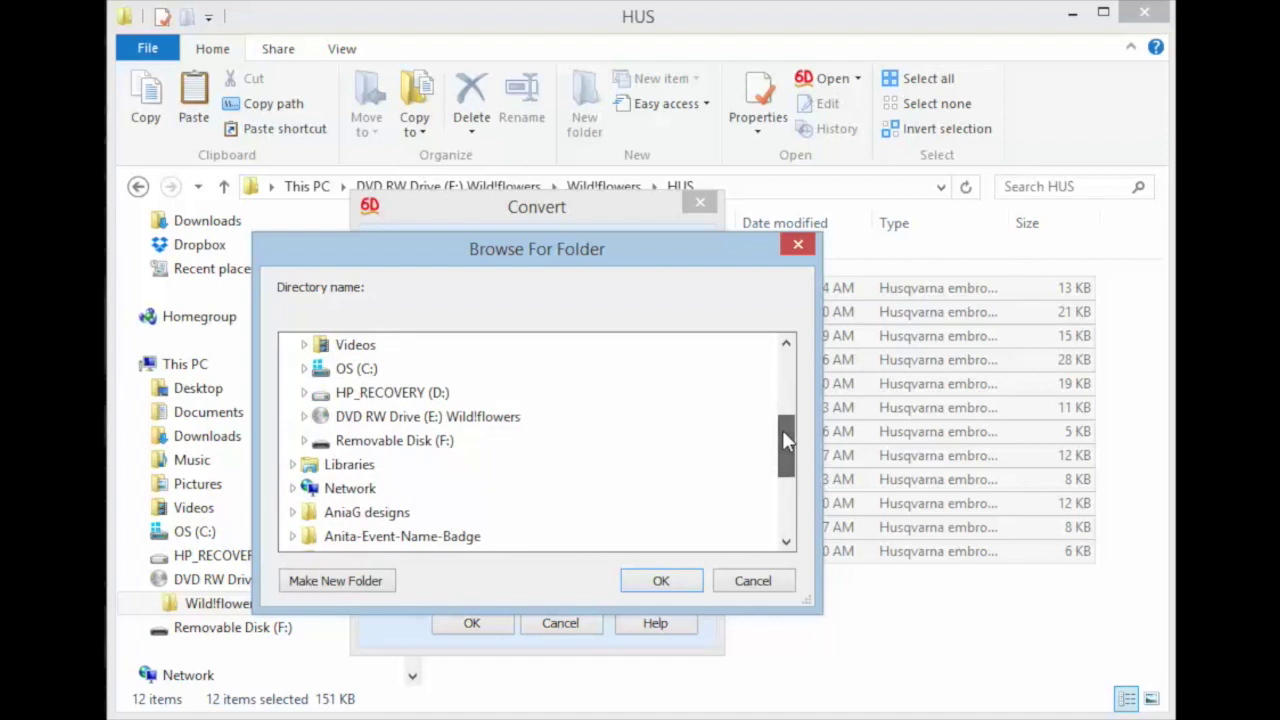
double_click(390, 440)
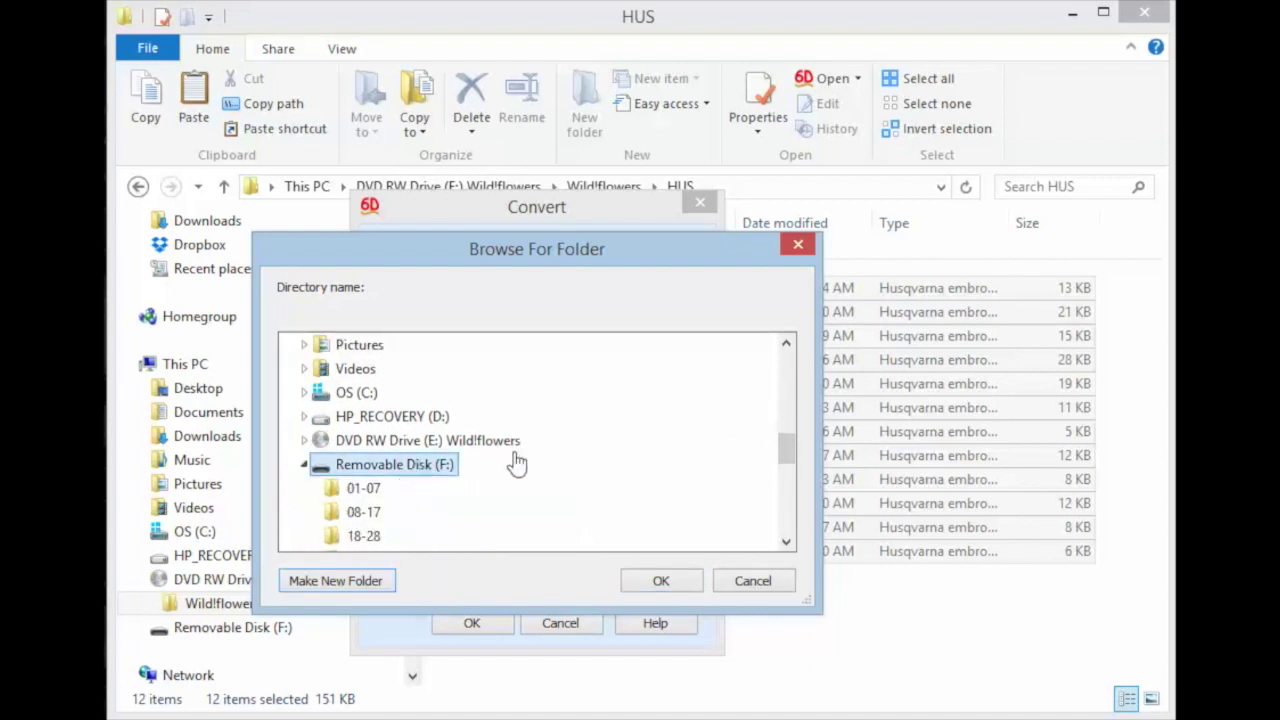
left_click_drag(784, 448, 787, 464)
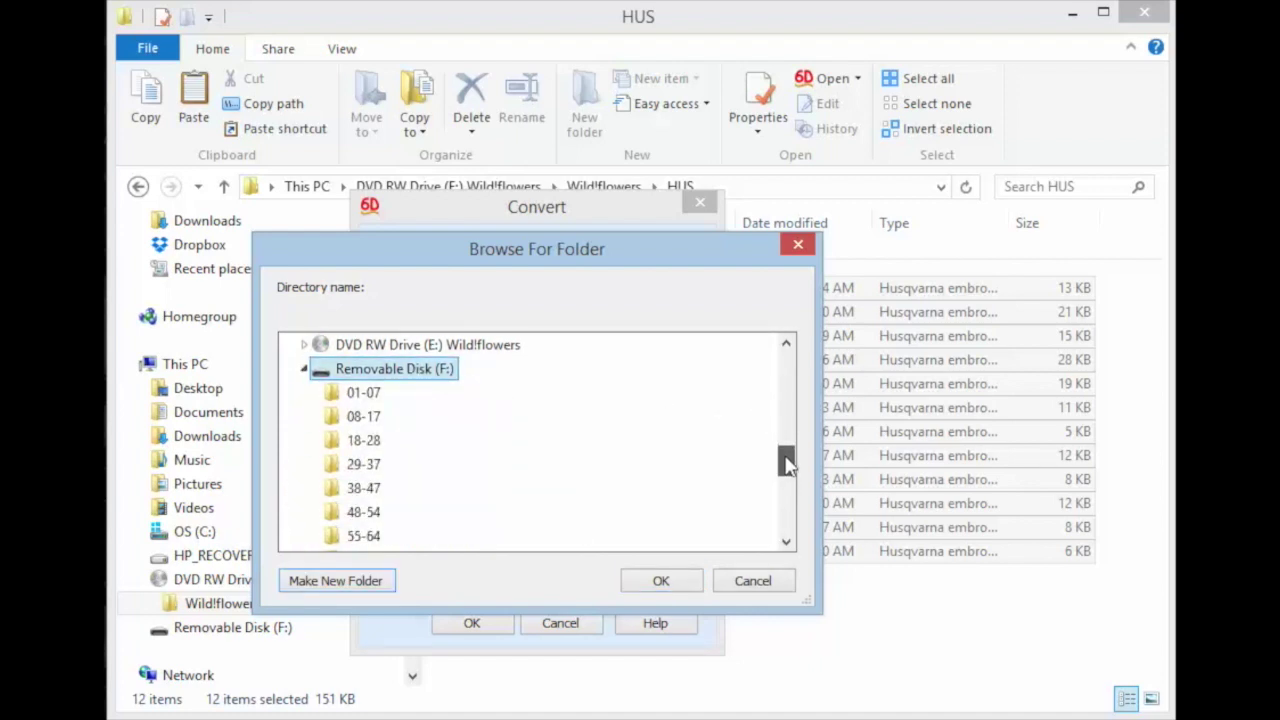
left_click(371, 581)
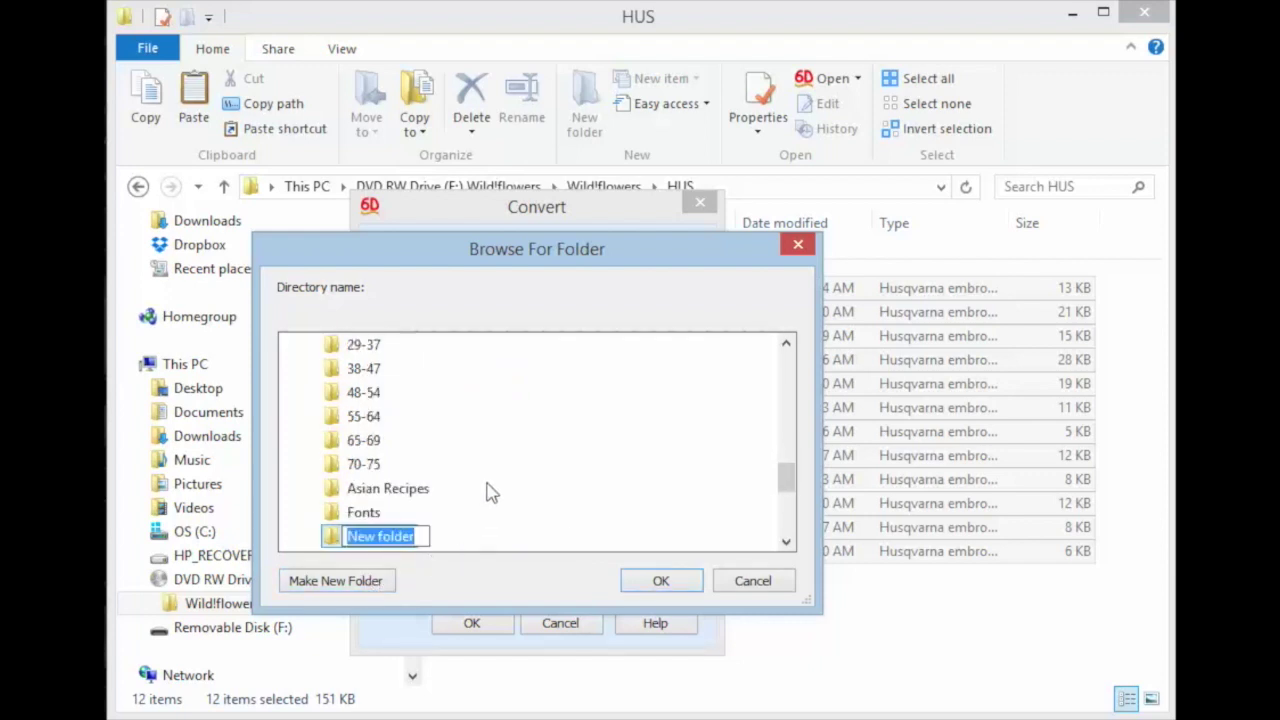
type("Wildflower")
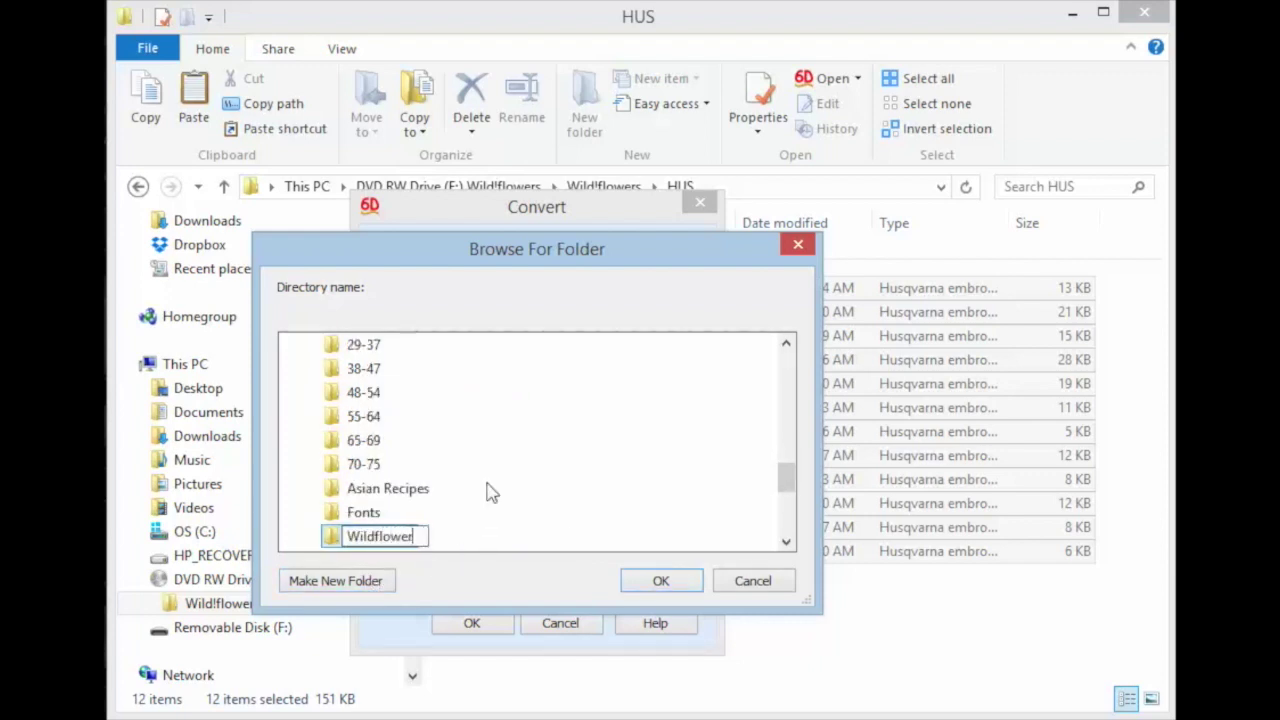
type("s")
key("Return")
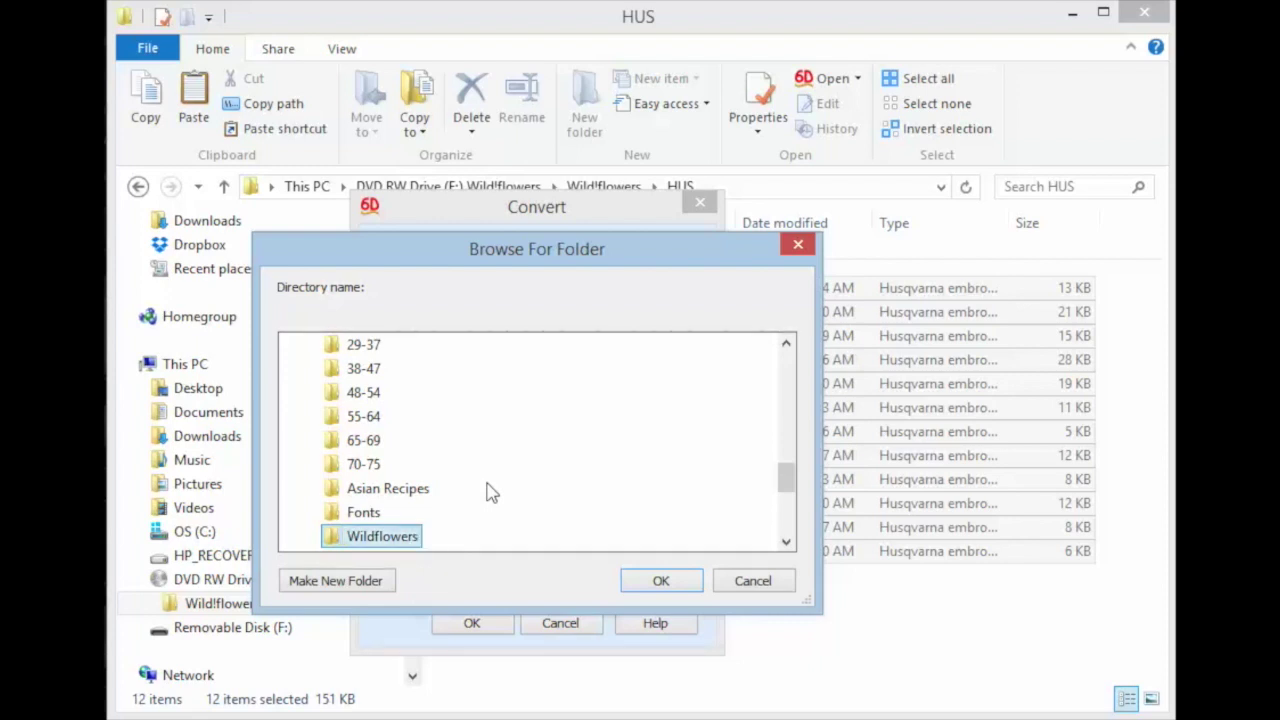
left_click(655, 585)
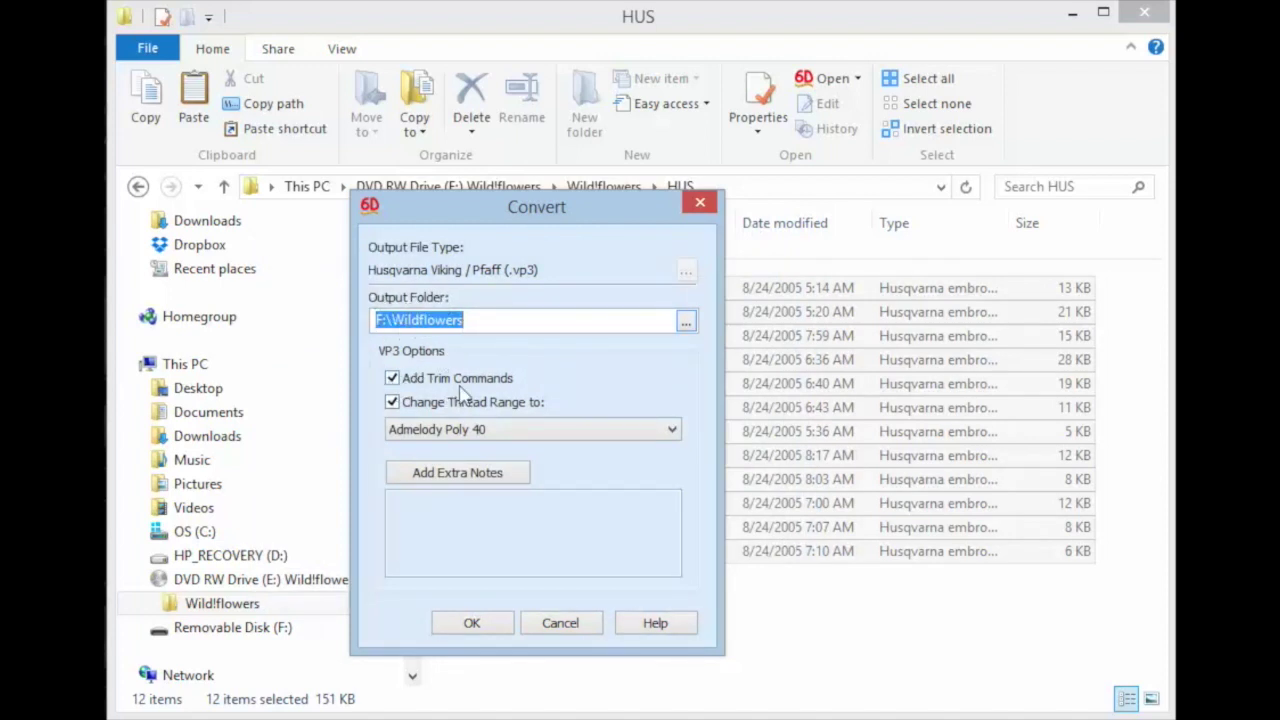
Keep the Admelody Poly 40 thread range and run the VP3 conversion into F:\Wildflowers.
left_click(455, 430)
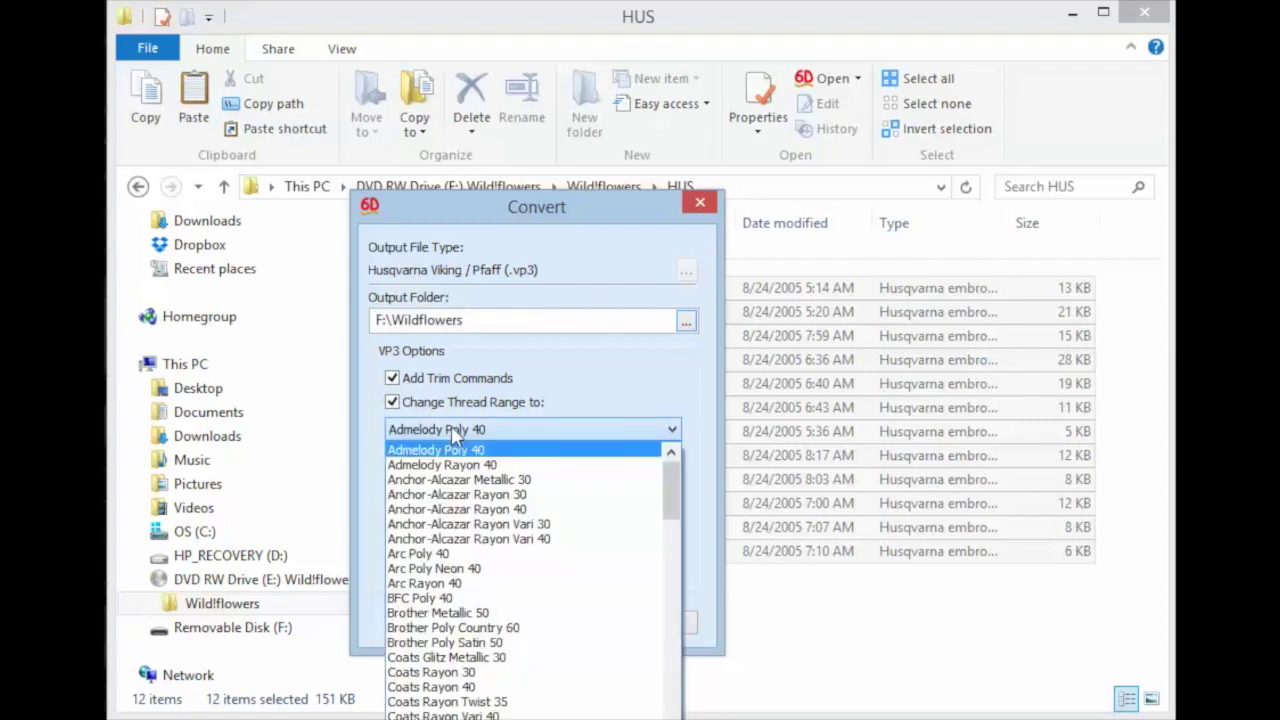
left_click(455, 430)
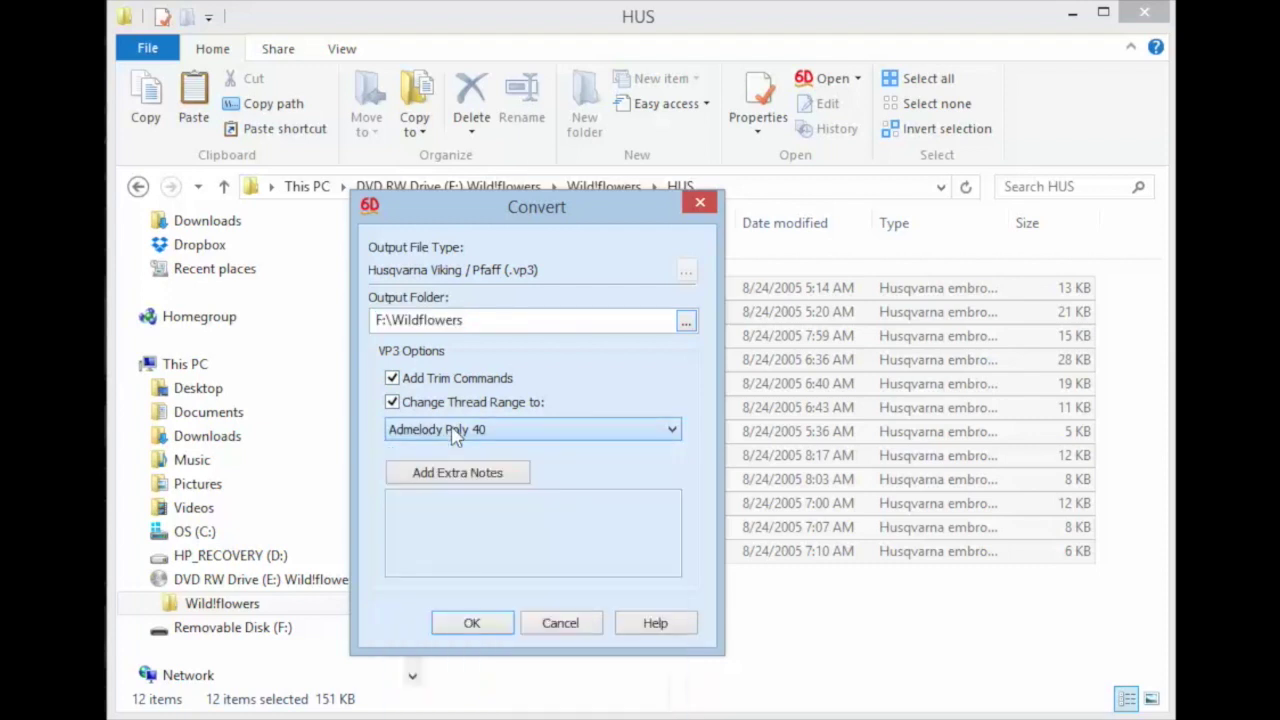
left_click(472, 623)
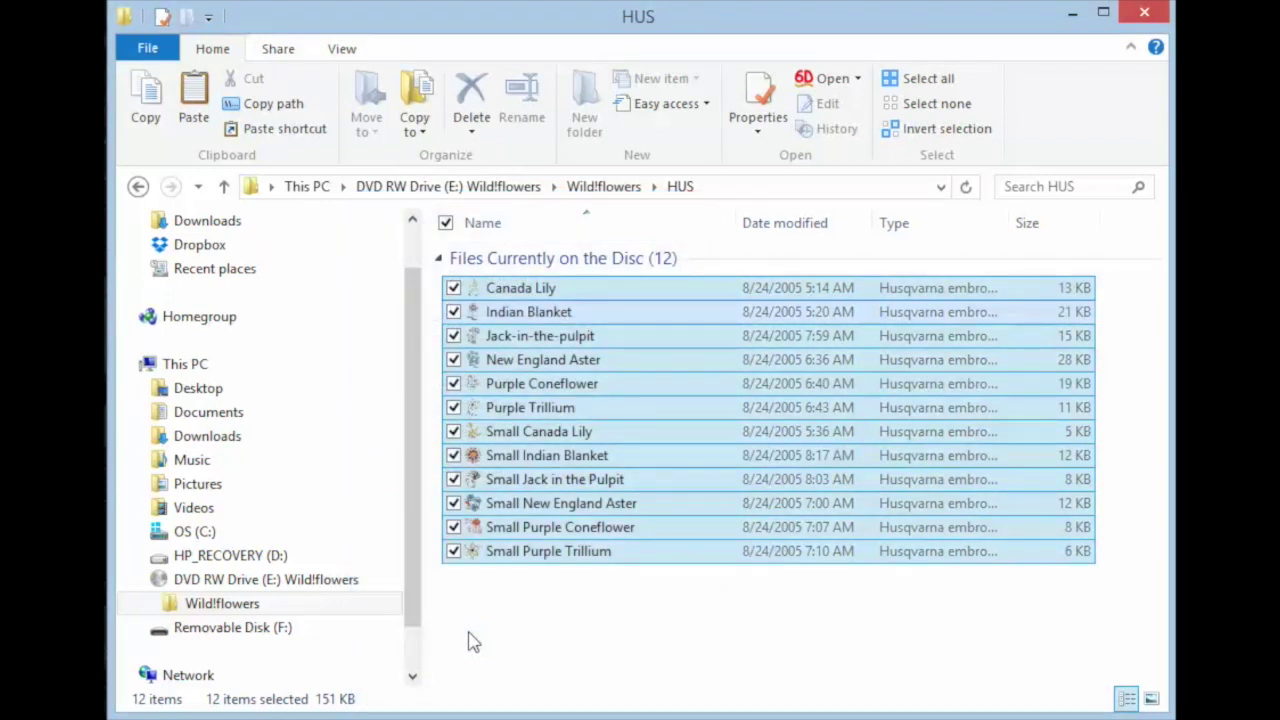
Open the Wildflowers folder on Removable Disk (F:) to see the twelve VP3 files.
left_click(268, 630)
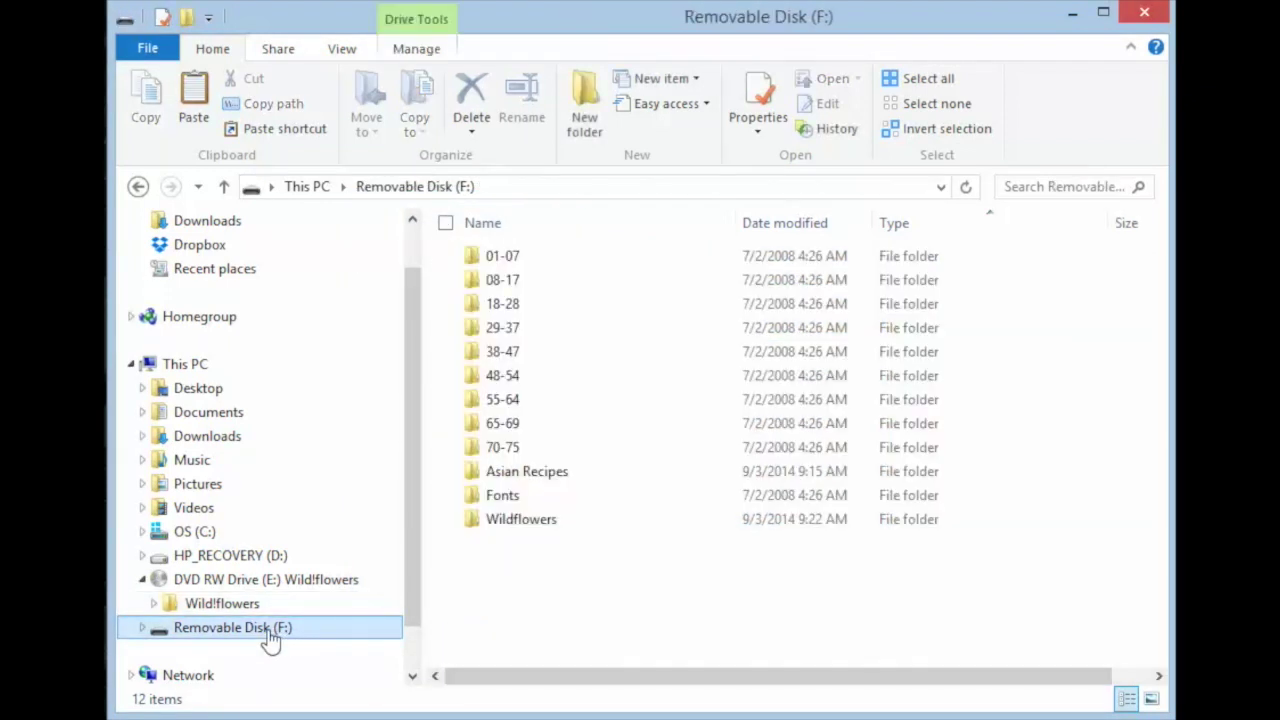
double_click(519, 522)
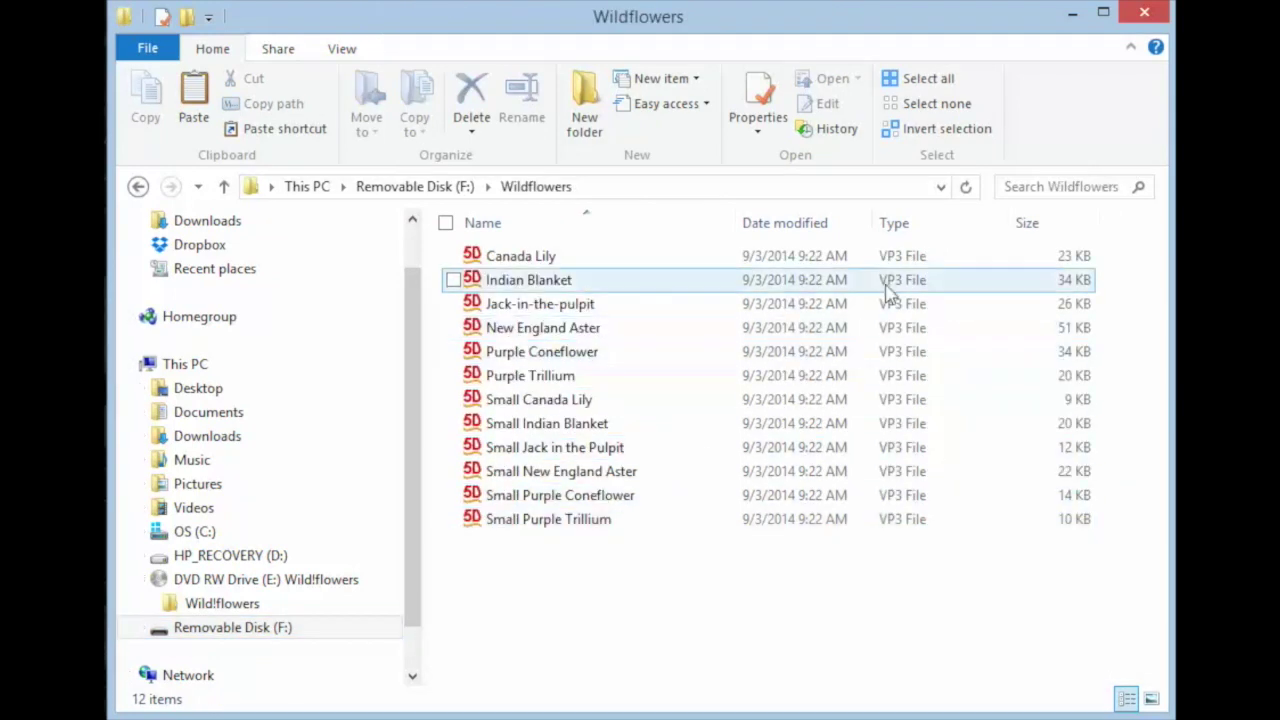